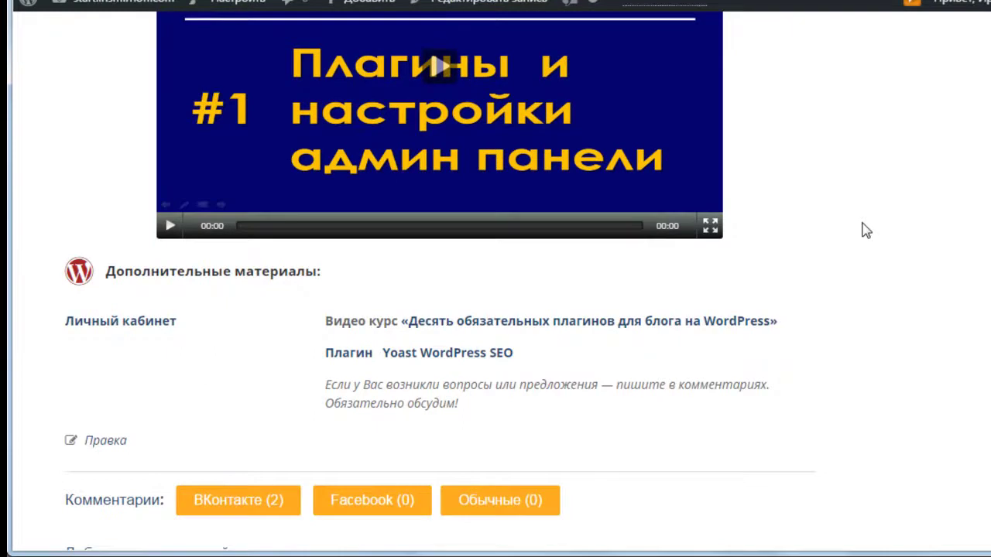
- Show the ВКонтакте comments under the «#1 Плагины и настройки админ панели» lesson and examine the comment form and existing comments
{"action": "scroll", "coordinate": [866, 230], "scroll_direction": "down", "scroll_amount": 3}
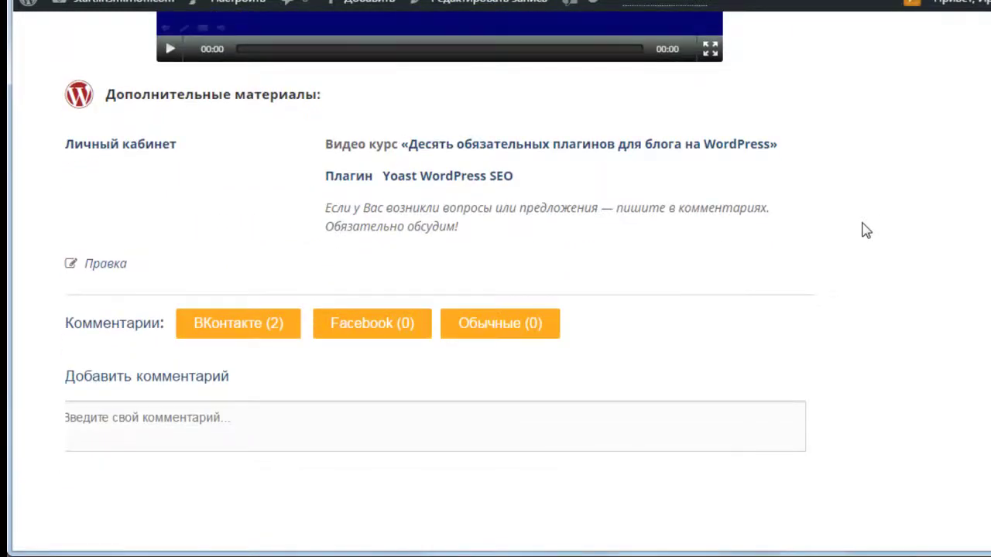
{"action": "scroll", "coordinate": [865, 230], "scroll_direction": "down", "scroll_amount": 2}
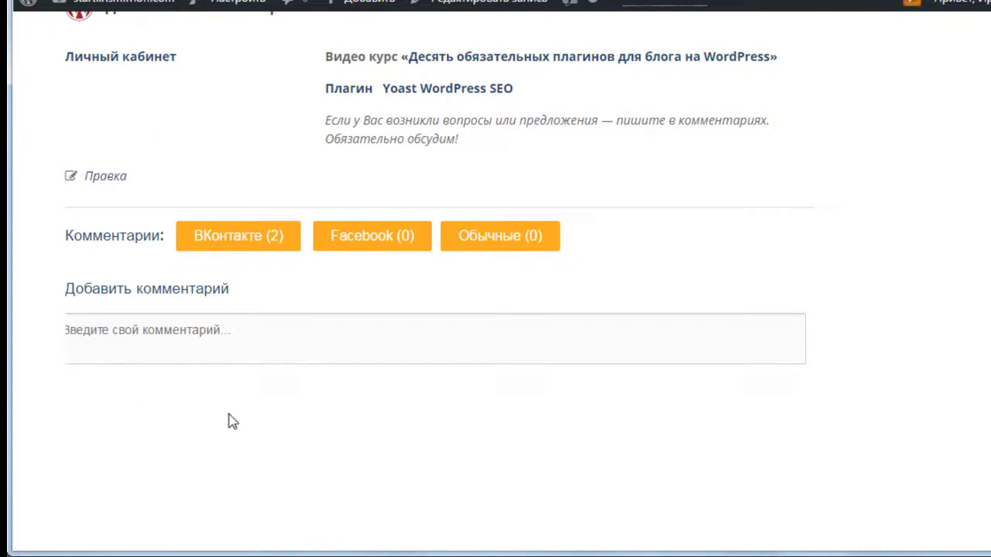
{"action": "left_click", "coordinate": [234, 244]}
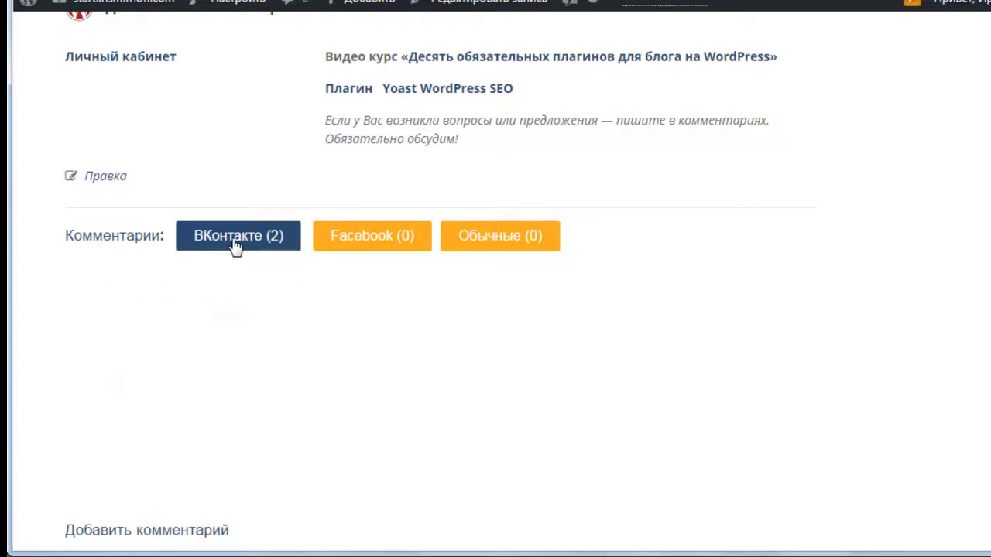
{"action": "scroll", "coordinate": [632, 168], "scroll_direction": "down", "scroll_amount": 2}
{"action": "scroll", "coordinate": [631, 169], "scroll_direction": "down", "scroll_amount": 5}
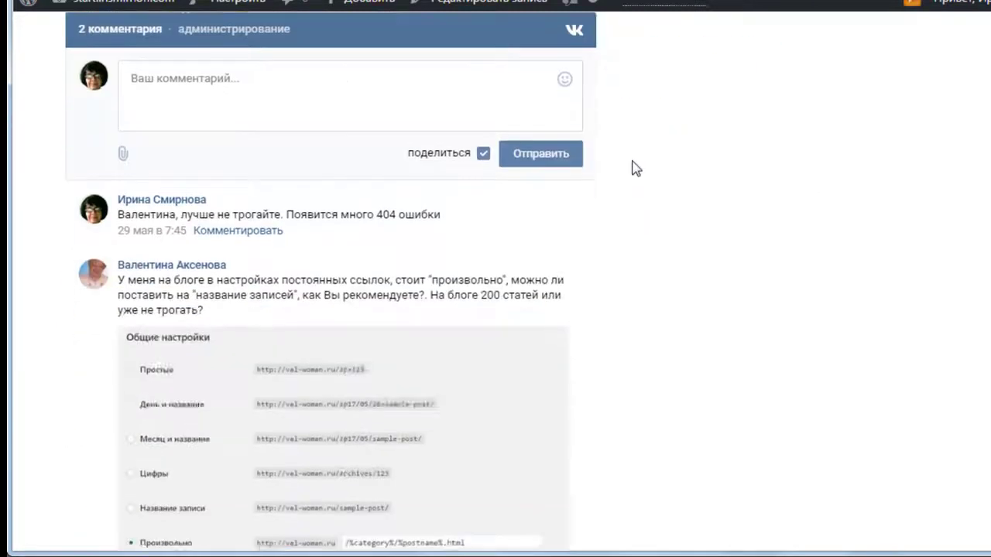
{"action": "scroll", "coordinate": [632, 169], "scroll_direction": "up", "scroll_amount": 4}
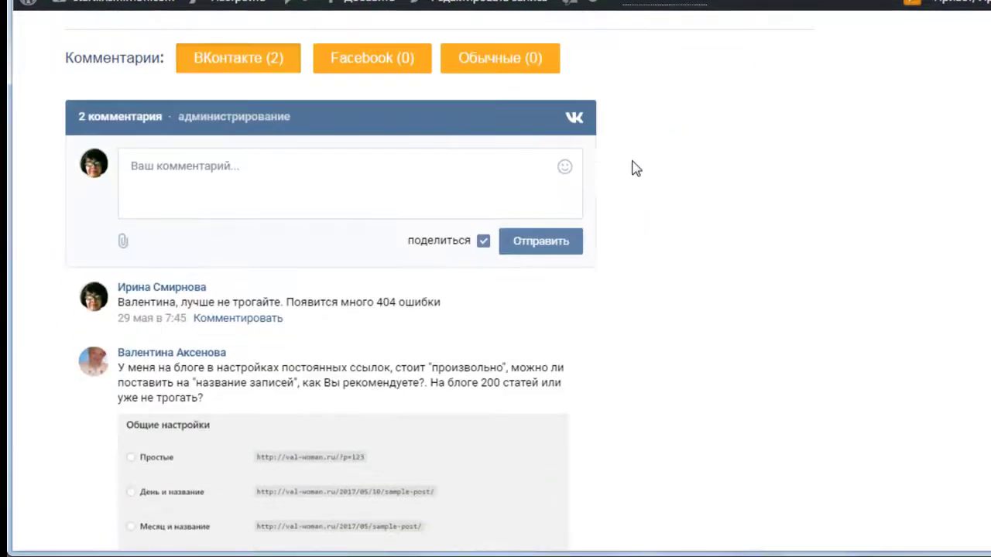
- Switch the lesson's comments to Facebook and then to Обычные, activating the comment field in each form
{"action": "left_click", "coordinate": [372, 68]}
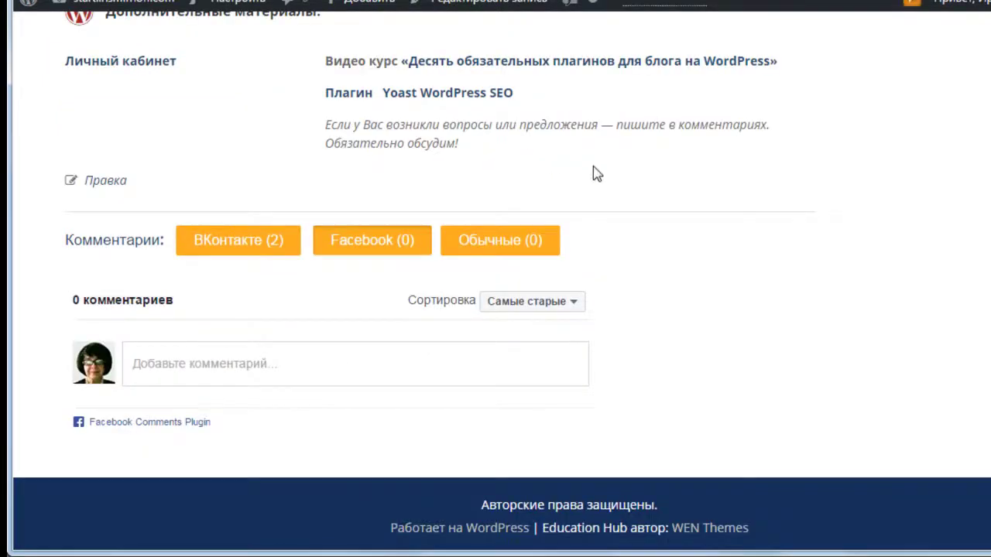
{"action": "left_click", "coordinate": [147, 373]}
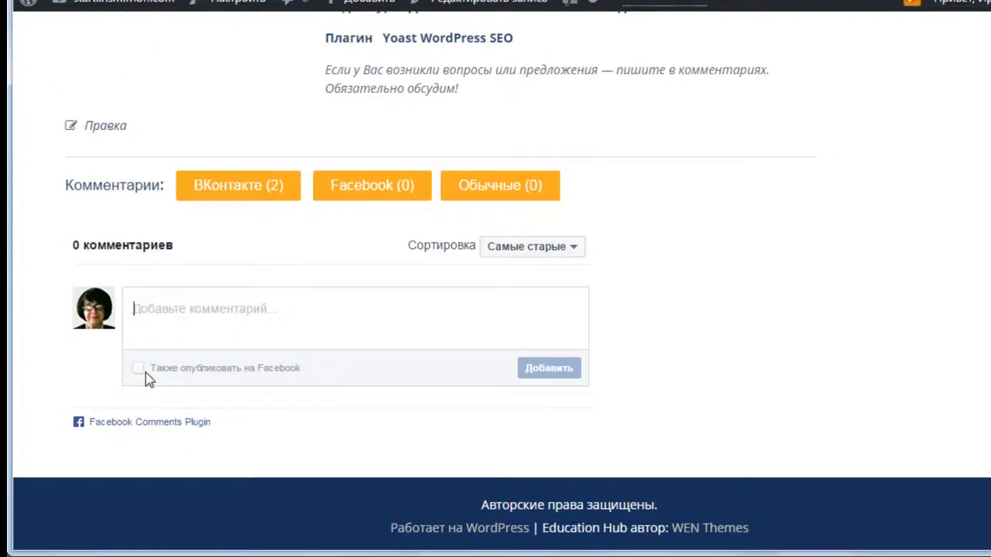
{"action": "left_click", "coordinate": [484, 194]}
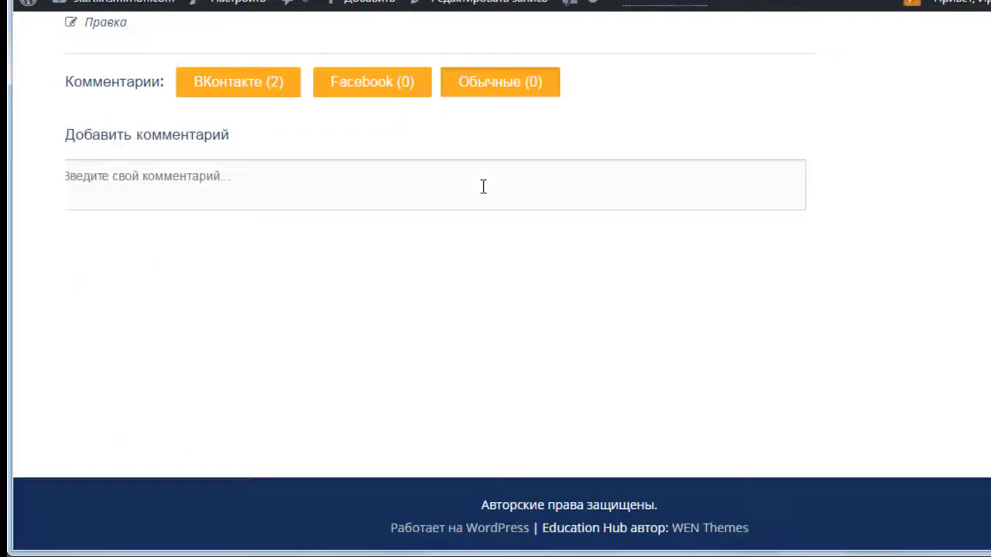
{"action": "left_click", "coordinate": [226, 188]}
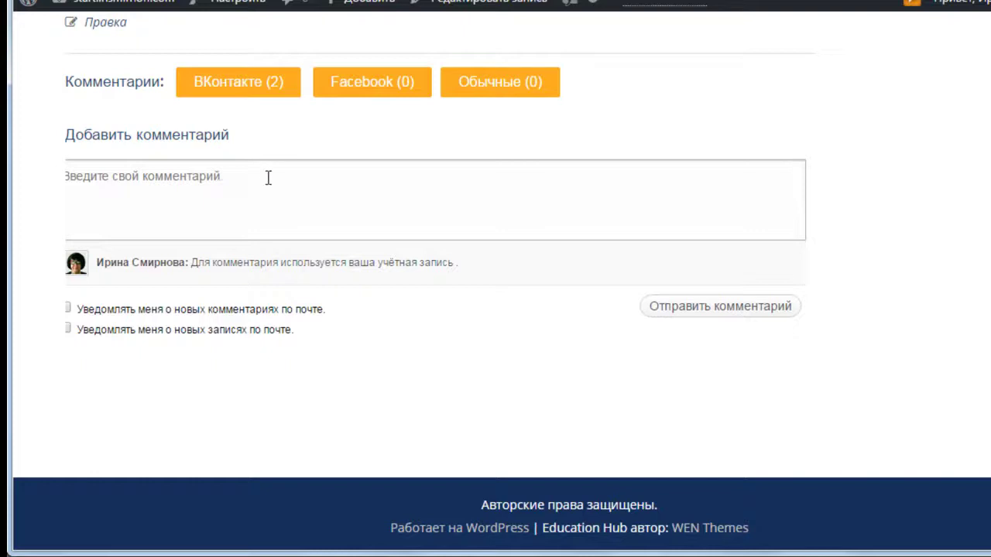
{"action": "scroll", "coordinate": [337, 179], "scroll_direction": "up", "scroll_amount": 6}
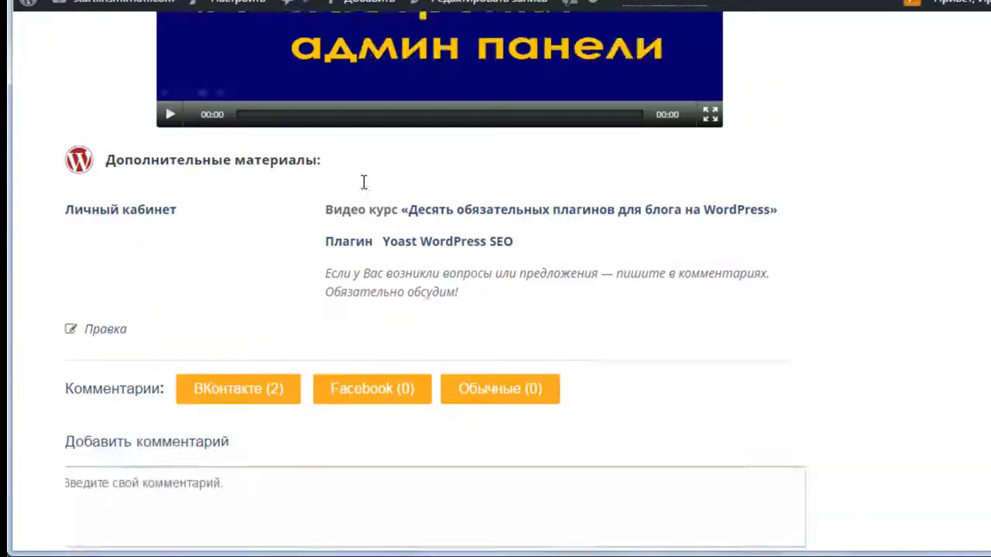
{"action": "scroll", "coordinate": [365, 190], "scroll_direction": "up", "scroll_amount": 5}
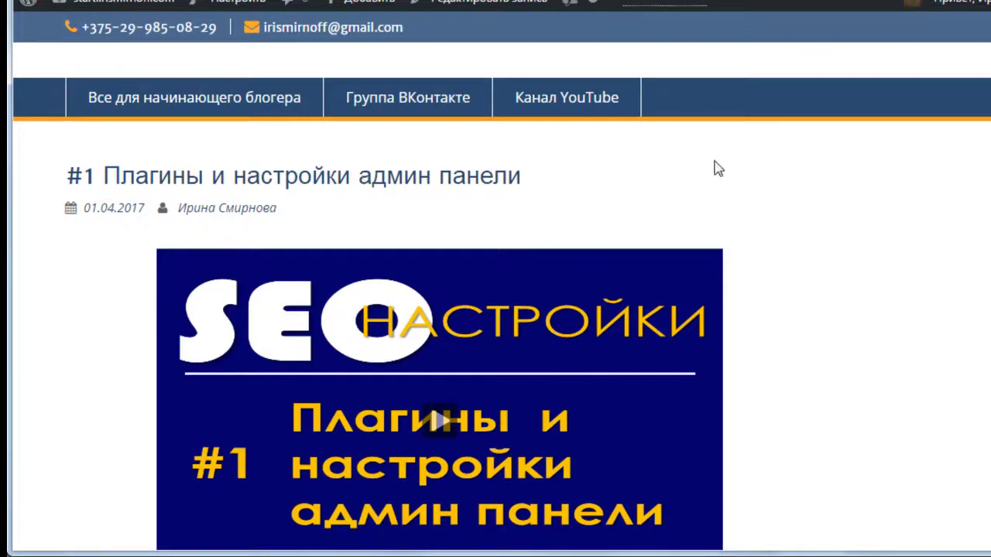
{"action": "scroll", "coordinate": [771, 159], "scroll_direction": "down", "scroll_amount": 6}
{"action": "scroll", "coordinate": [772, 159], "scroll_direction": "down", "scroll_amount": 3}
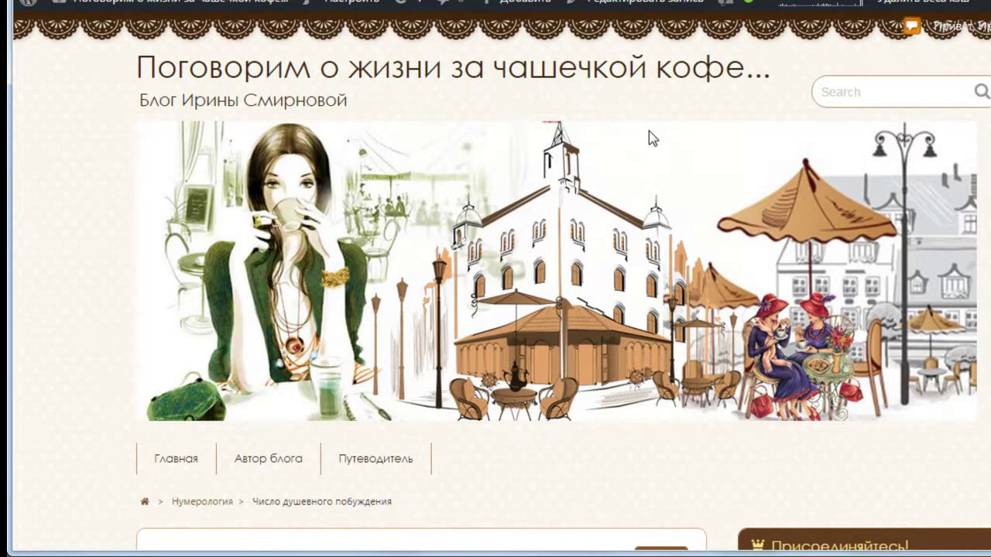
- In the comments section of the «Число душевного побуждения» post, view the ВКонтакте, Facebook and Обычные comments in turn
{"action": "scroll", "coordinate": [650, 138], "scroll_direction": "down", "scroll_amount": 10}
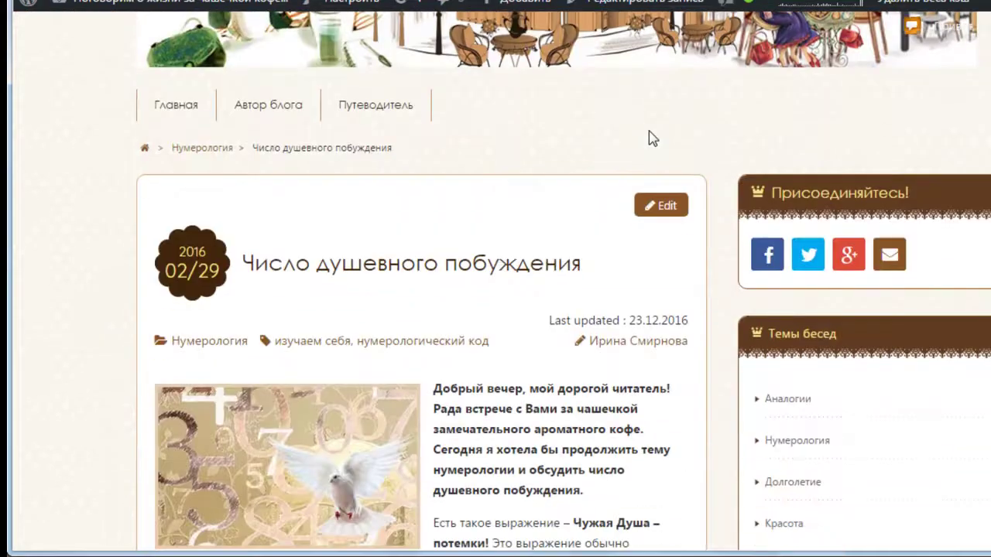
{"action": "scroll", "coordinate": [651, 138], "scroll_direction": "down", "scroll_amount": 15}
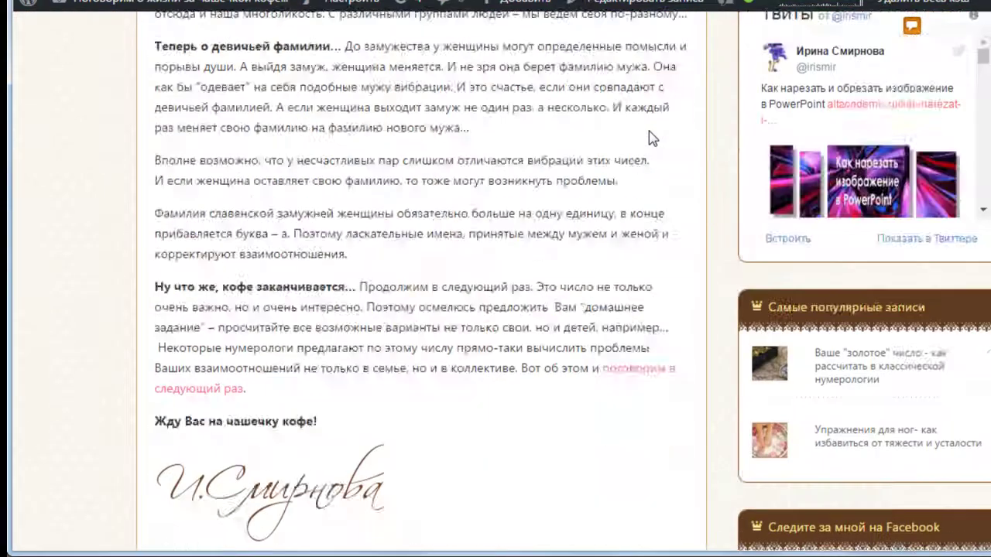
{"action": "scroll", "coordinate": [651, 138], "scroll_direction": "down", "scroll_amount": 8}
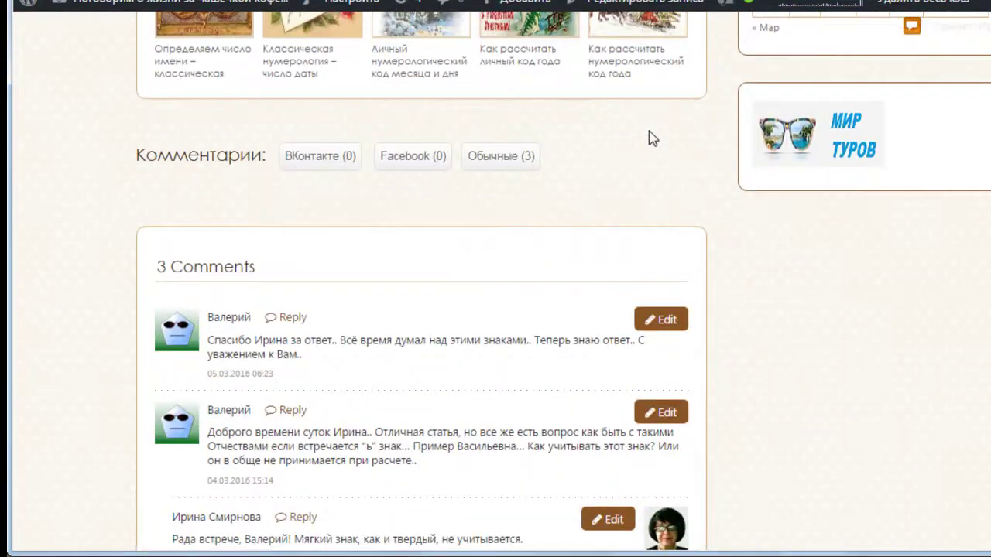
{"action": "left_click", "coordinate": [325, 165]}
{"action": "left_click", "coordinate": [395, 163]}
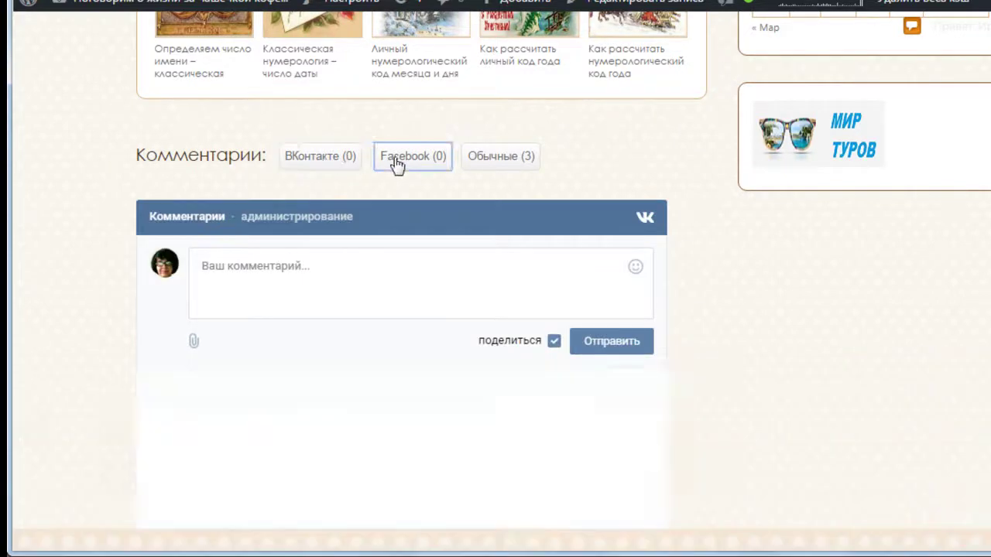
{"action": "left_click", "coordinate": [492, 161]}
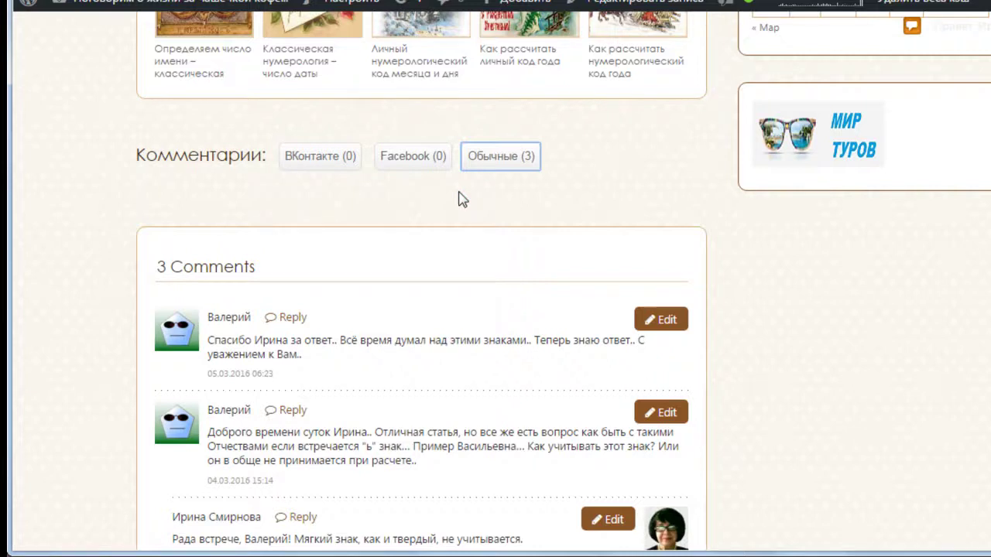
- Open the «Число душевного побуждения» post for editing and open the Настройки page linked from its Публикация options
{"action": "scroll", "coordinate": [586, 206], "scroll_direction": "up", "scroll_amount": 10}
{"action": "scroll", "coordinate": [591, 205], "scroll_direction": "up", "scroll_amount": 15}
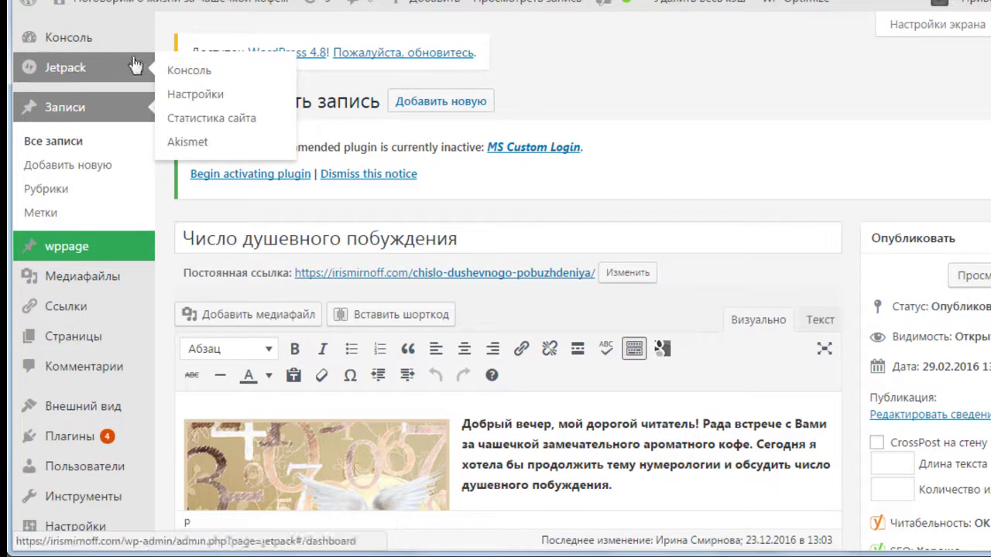
{"action": "scroll", "coordinate": [720, 126], "scroll_direction": "down", "scroll_amount": 5}
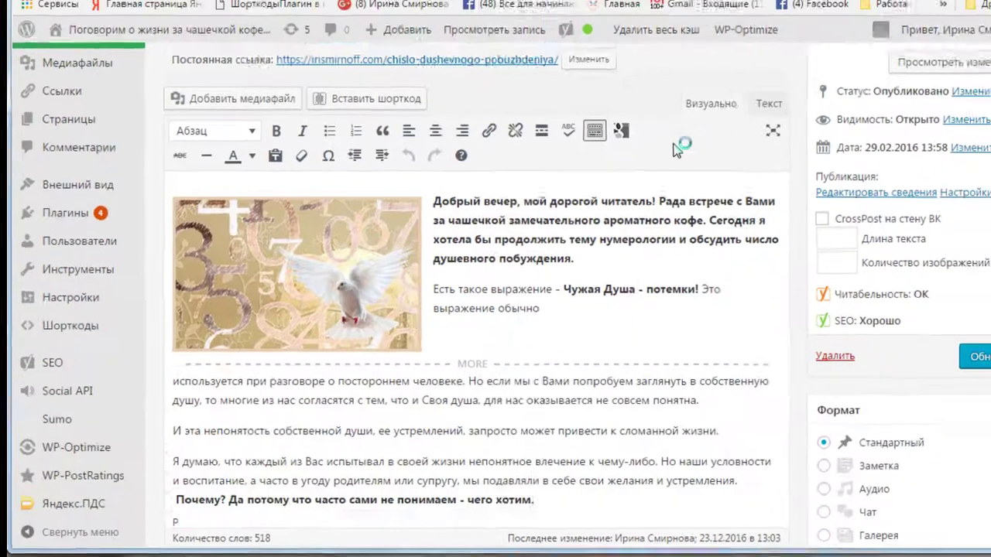
{"action": "scroll", "coordinate": [659, 168], "scroll_direction": "up", "scroll_amount": 5}
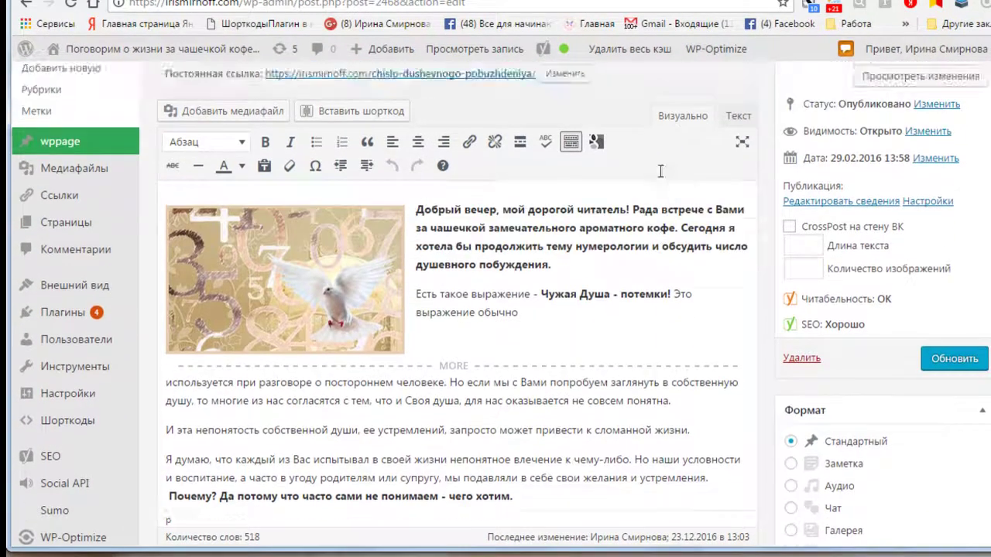
{"action": "scroll", "coordinate": [706, 199], "scroll_direction": "down", "scroll_amount": 3}
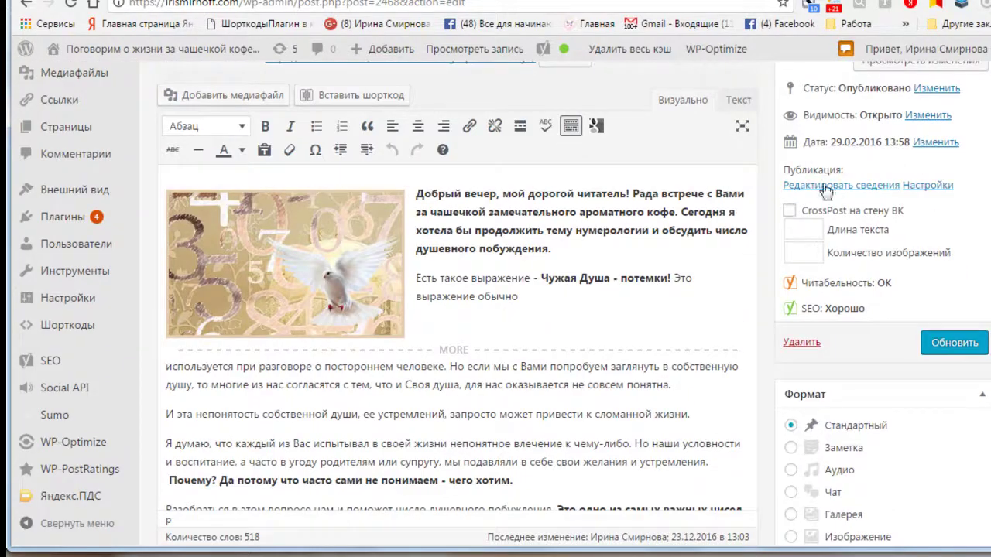
{"action": "left_click", "coordinate": [938, 186]}
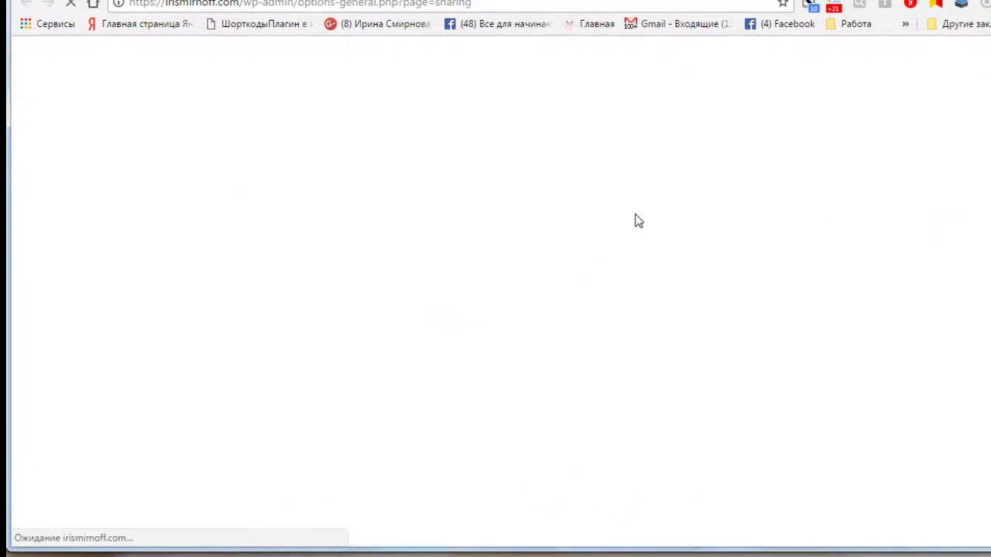
- From the post editor, open the blog's Виджеты management page
{"action": "scroll", "coordinate": [611, 186], "scroll_direction": "down", "scroll_amount": 3}
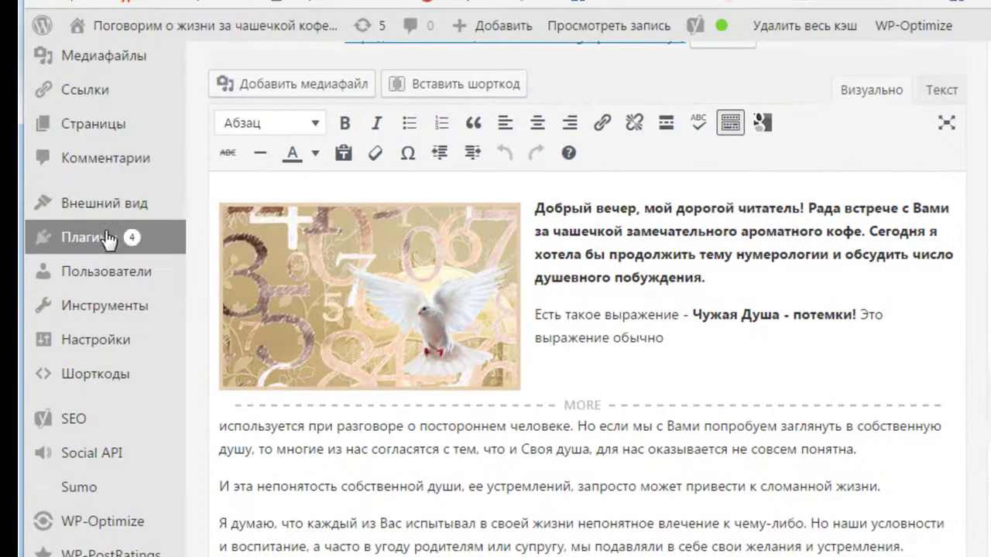
{"action": "mouse_move", "coordinate": [113, 213]}
{"action": "left_click", "coordinate": [221, 263]}
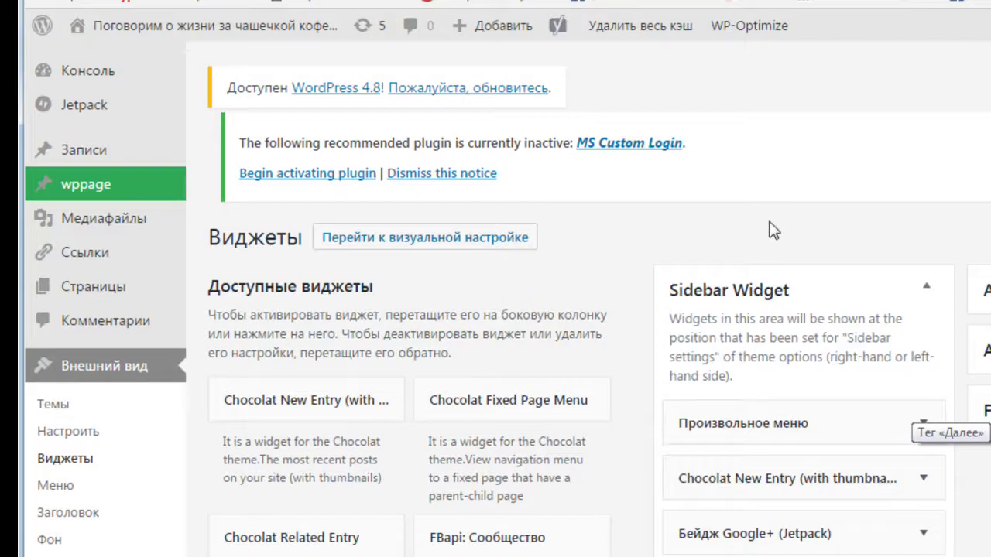
- Examine the FBapi and VKapi entries among the available widgets, including the group, tag cloud, popular and latest comments widgets
{"action": "scroll", "coordinate": [772, 230], "scroll_direction": "down", "scroll_amount": 4}
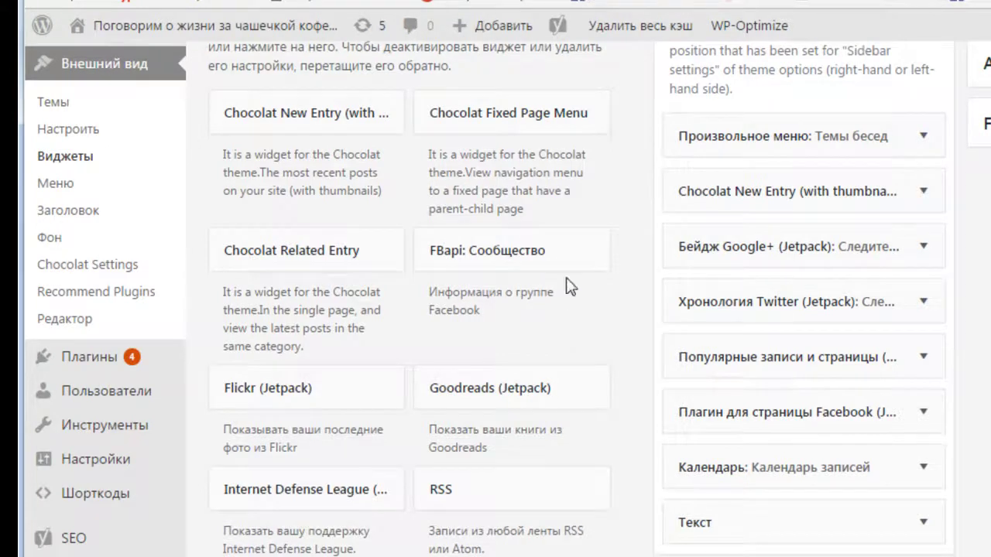
{"action": "scroll", "coordinate": [582, 276], "scroll_direction": "down", "scroll_amount": 3}
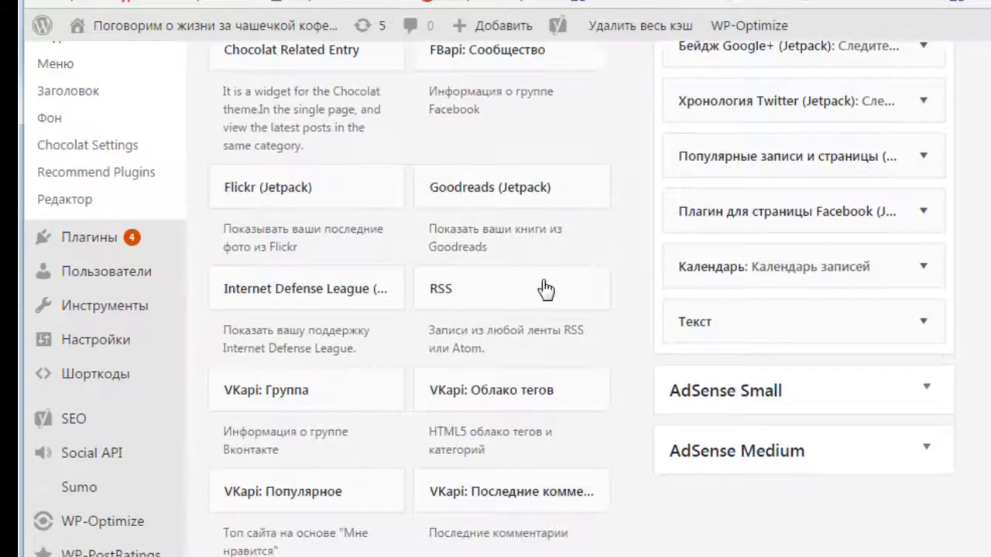
{"action": "scroll", "coordinate": [553, 283], "scroll_direction": "down", "scroll_amount": 3}
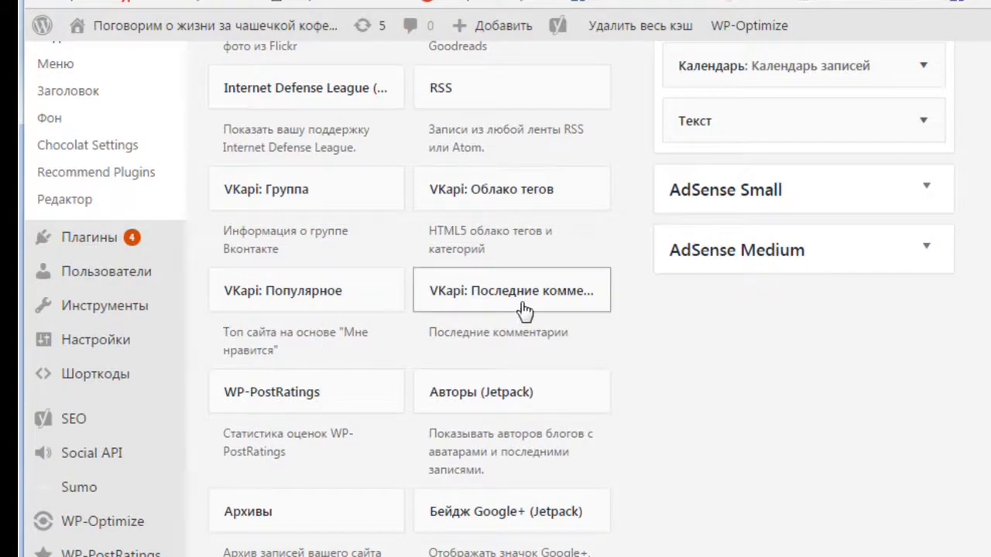
{"action": "scroll", "coordinate": [524, 310], "scroll_direction": "down", "scroll_amount": 2}
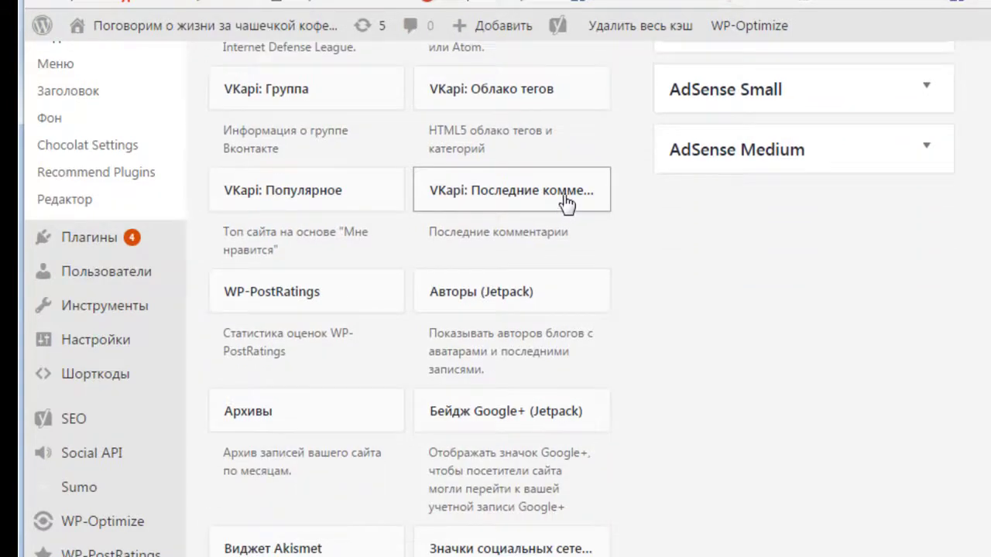
{"action": "scroll", "coordinate": [566, 203], "scroll_direction": "up", "scroll_amount": 2}
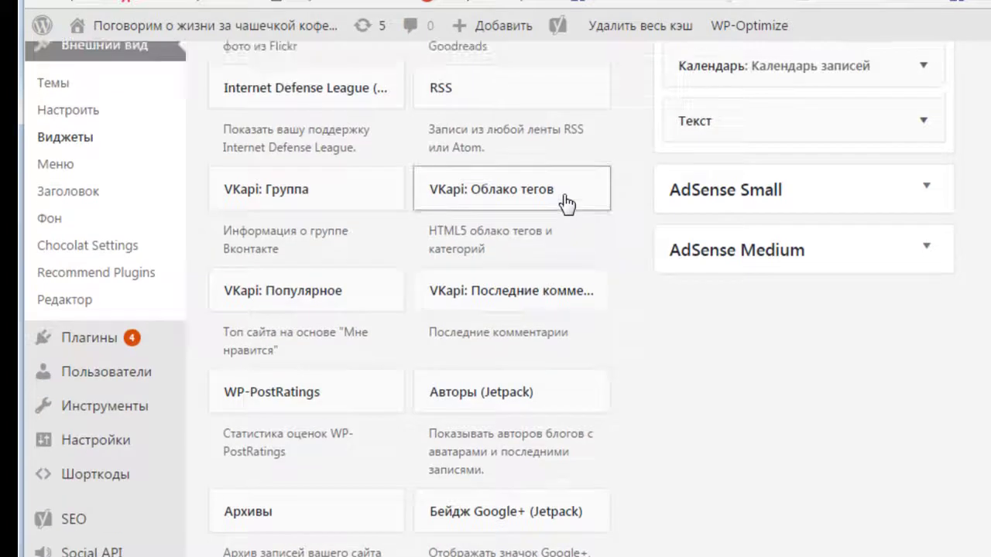
{"action": "scroll", "coordinate": [566, 204], "scroll_direction": "up", "scroll_amount": 2}
{"action": "scroll", "coordinate": [573, 199], "scroll_direction": "up", "scroll_amount": 2}
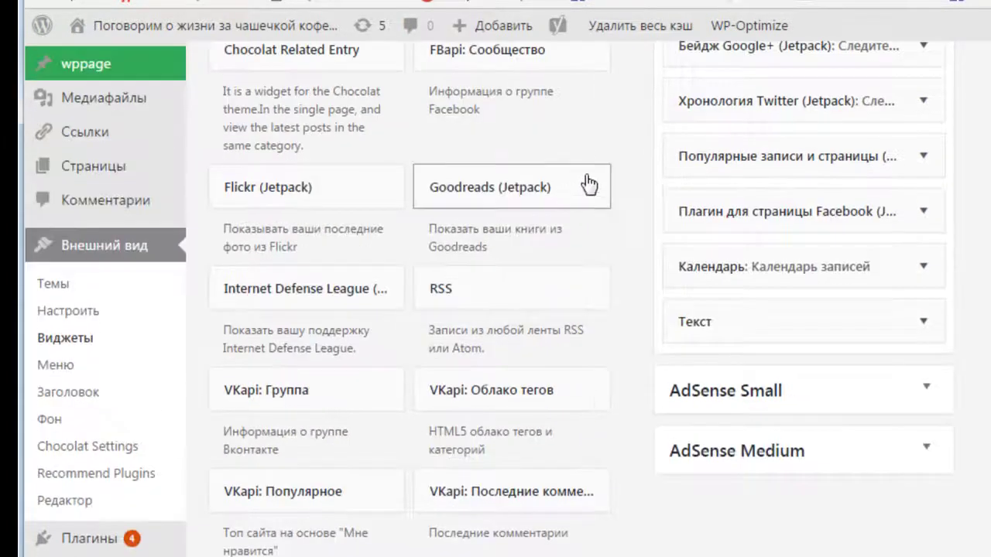
{"action": "scroll", "coordinate": [621, 161], "scroll_direction": "up", "scroll_amount": 2}
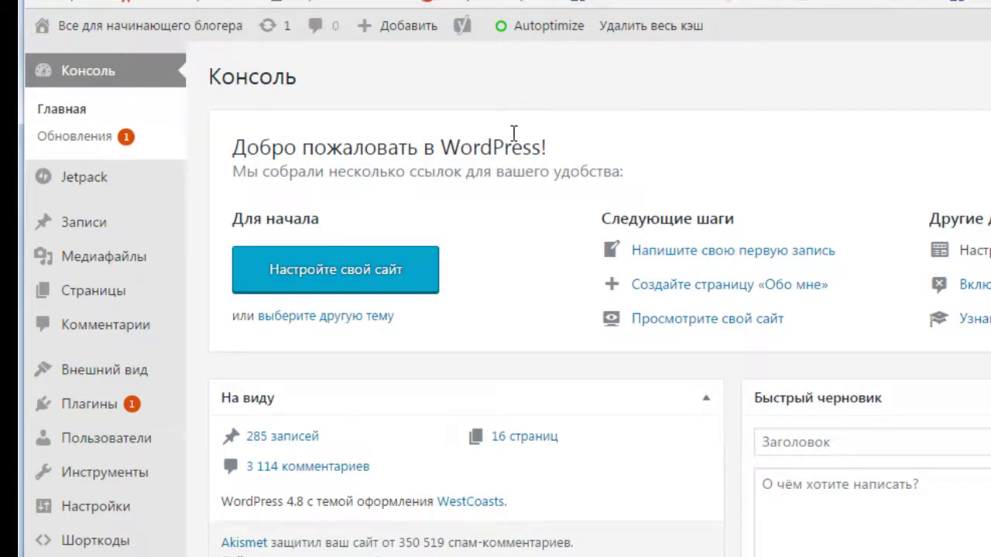
- Open the page for adding new plugins and search the catalogue for "Vkontakte api"
{"action": "scroll", "coordinate": [513, 134], "scroll_direction": "down", "scroll_amount": 4}
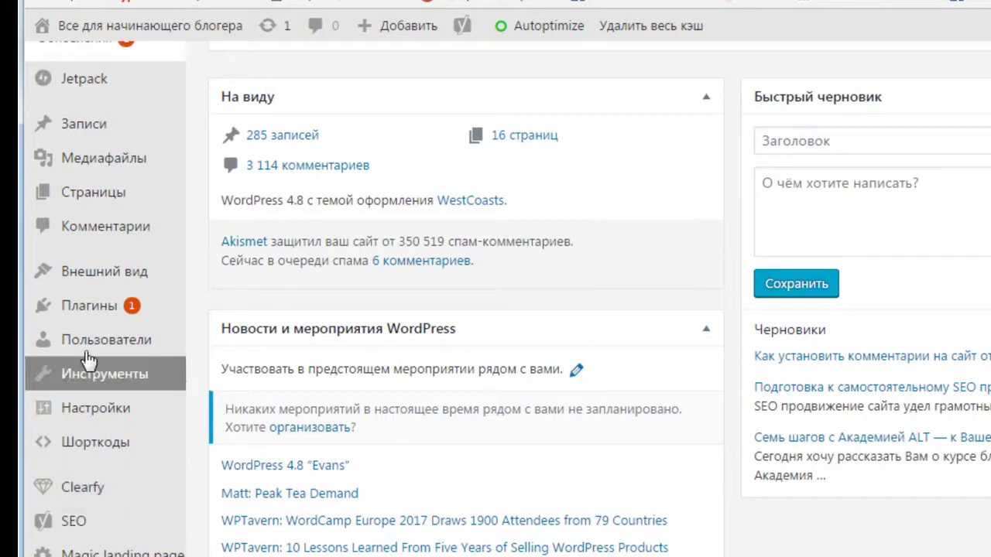
{"action": "mouse_move", "coordinate": [106, 313]}
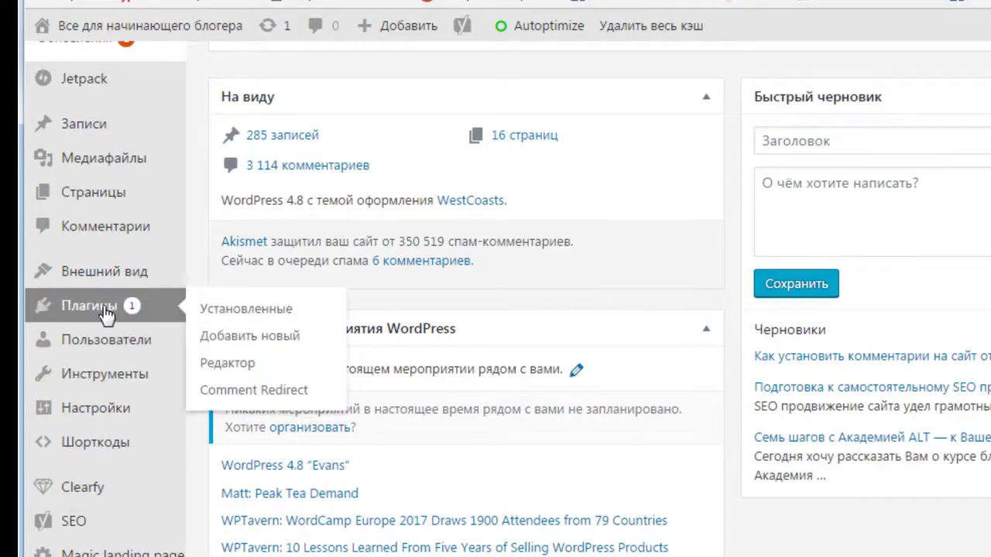
{"action": "left_click", "coordinate": [252, 337]}
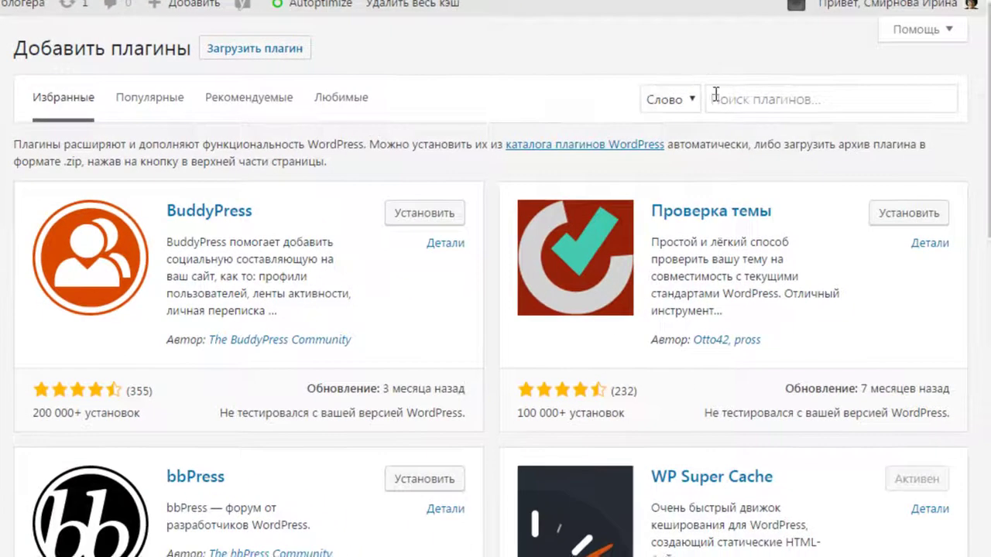
{"action": "left_click", "coordinate": [716, 95]}
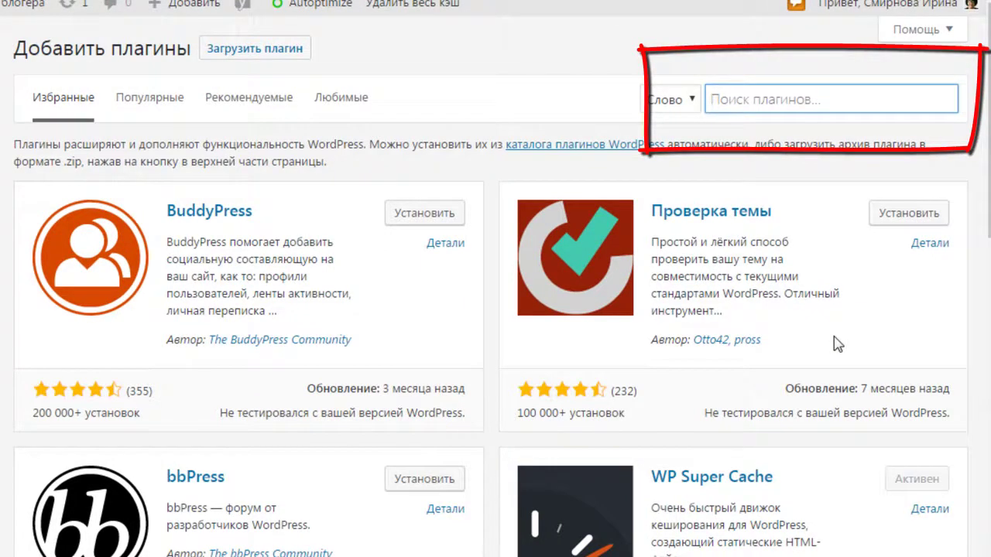
{"action": "type", "text": "Vkontakte api"}
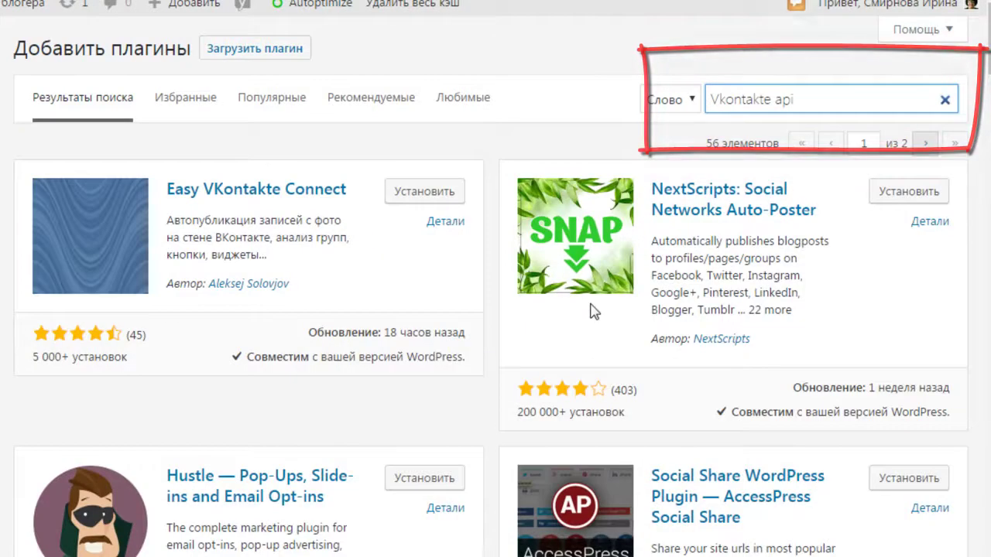
- Find the VKontakte API plugin by kowack among the results, then install and activate it
{"action": "scroll", "coordinate": [480, 221], "scroll_direction": "down", "scroll_amount": 3}
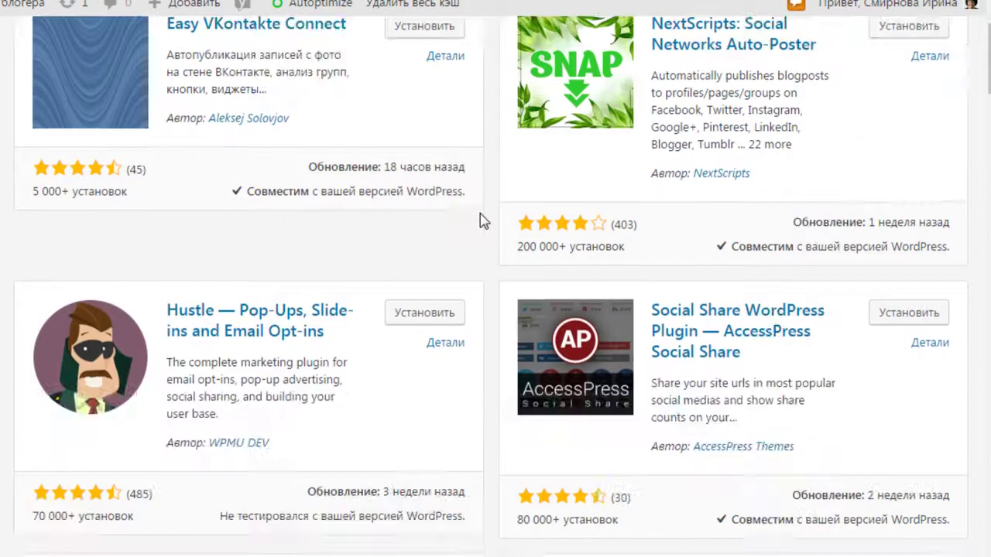
{"action": "scroll", "coordinate": [480, 220], "scroll_direction": "down", "scroll_amount": 3}
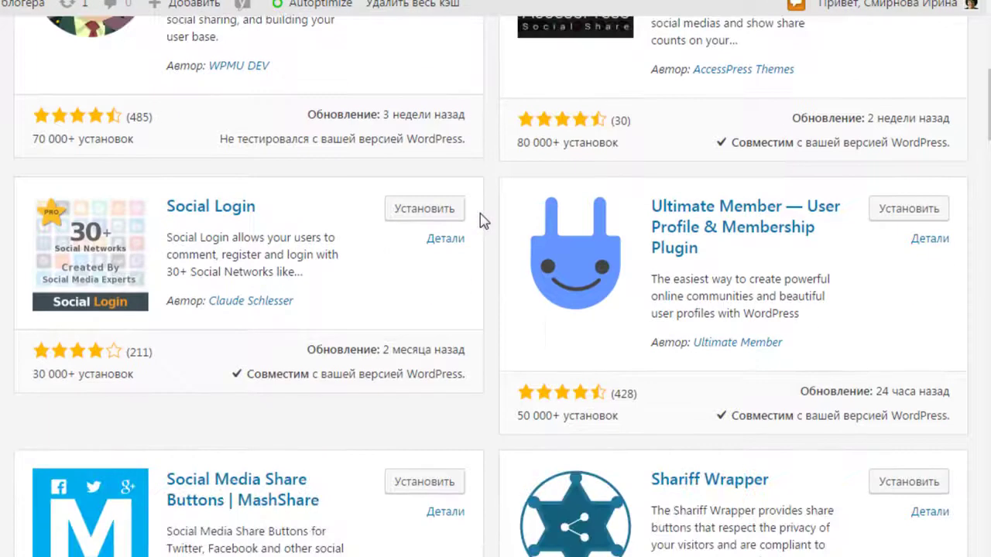
{"action": "scroll", "coordinate": [481, 221], "scroll_direction": "down", "scroll_amount": 3}
{"action": "scroll", "coordinate": [480, 221], "scroll_direction": "down", "scroll_amount": 4}
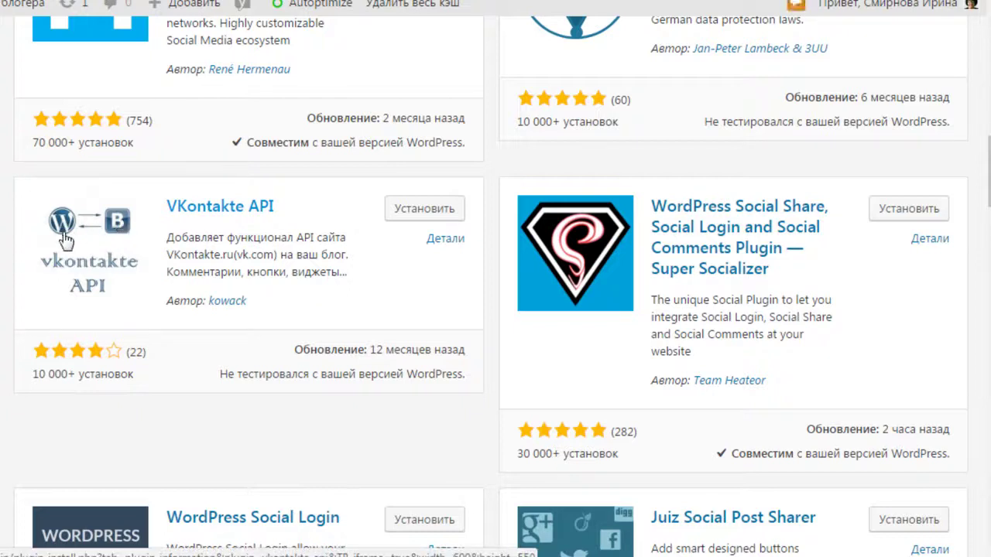
{"action": "left_click", "coordinate": [428, 217]}
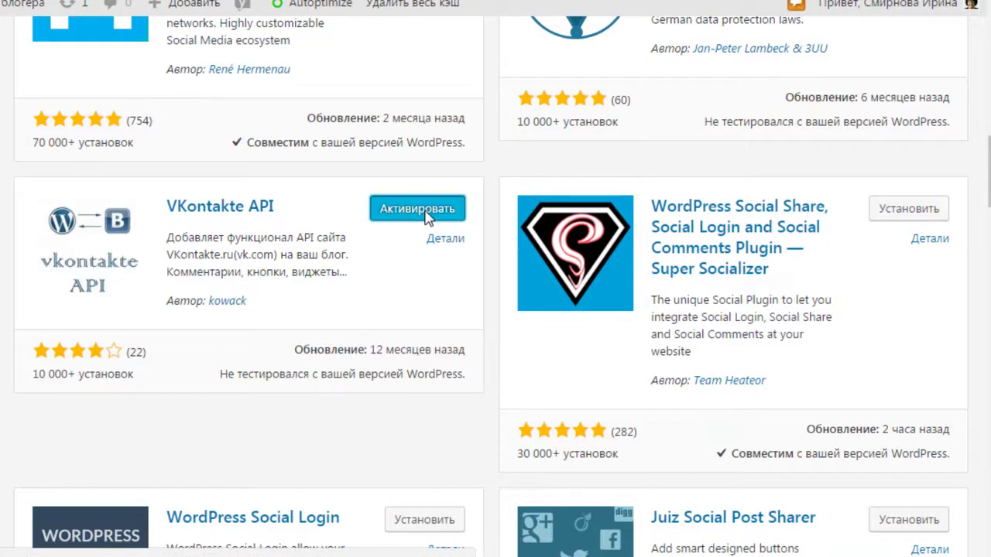
{"action": "left_click", "coordinate": [417, 209]}
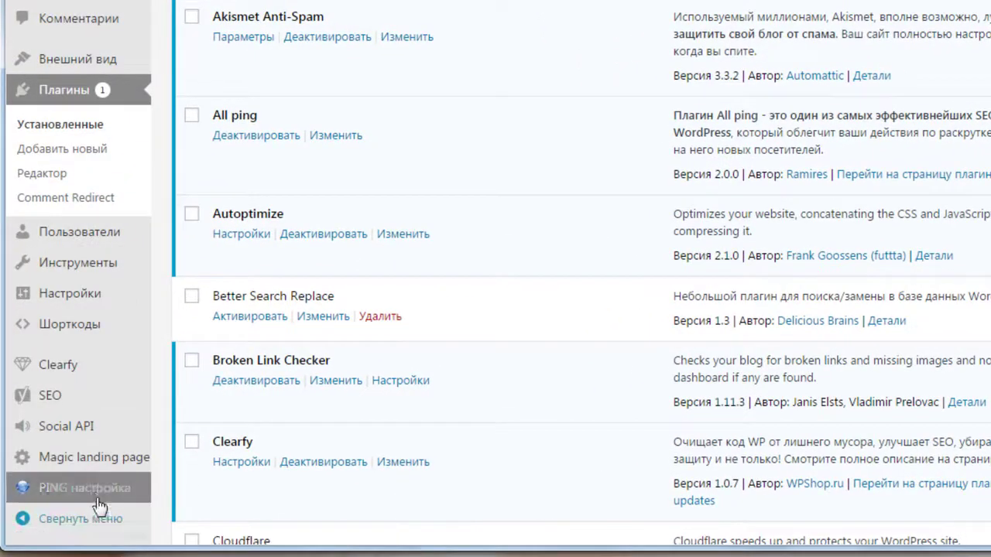
- Open the Social API Модули page and look through the Comments, Crosspost, Likes, Login and Misc modules
{"action": "mouse_move", "coordinate": [109, 434]}
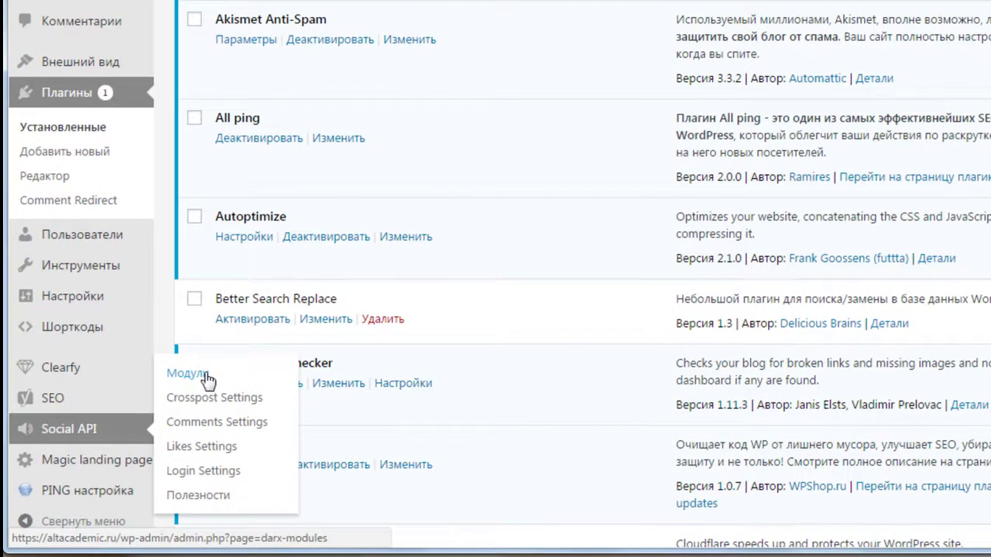
{"action": "left_click", "coordinate": [207, 378]}
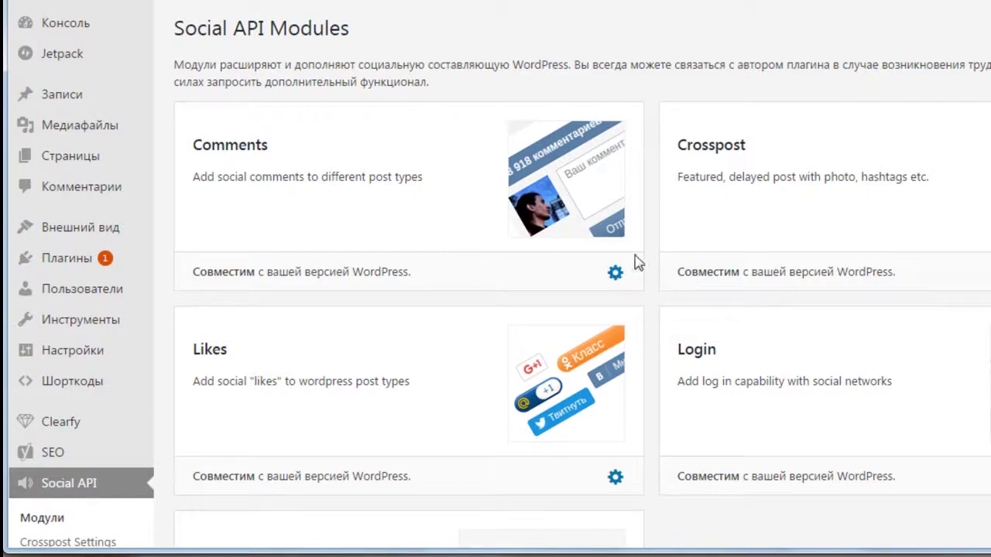
{"action": "scroll", "coordinate": [625, 166], "scroll_direction": "down", "scroll_amount": 2}
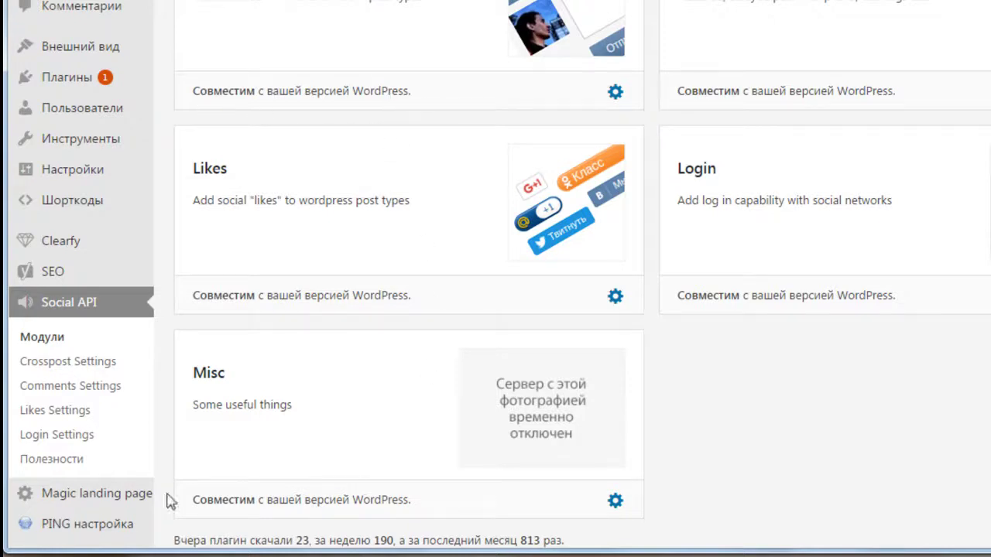
- Open Crosspost Settings of Social API and review the VK.com access key and group ID options
{"action": "left_click", "coordinate": [92, 362]}
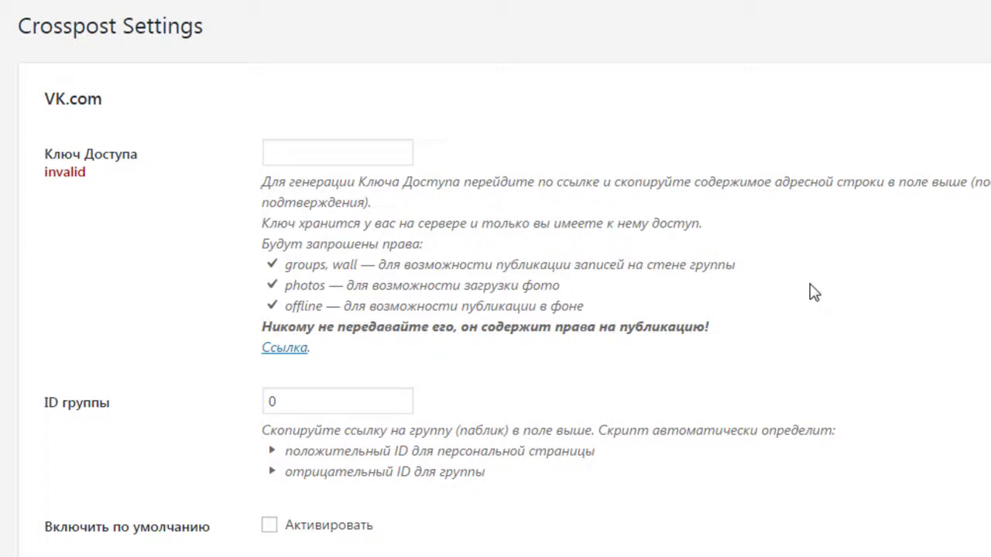
{"action": "scroll", "coordinate": [811, 267], "scroll_direction": "down", "scroll_amount": 1}
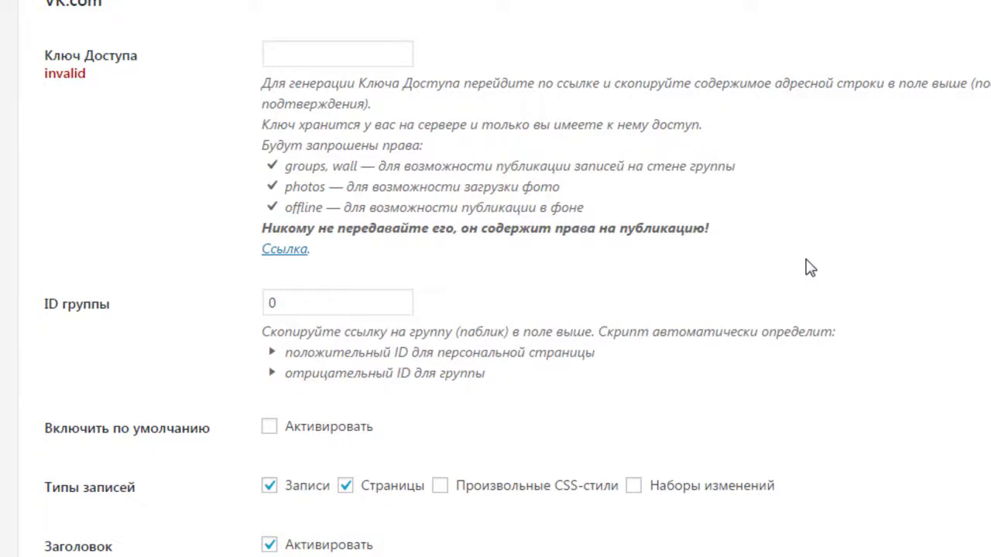
{"action": "scroll", "coordinate": [810, 267], "scroll_direction": "up", "scroll_amount": 1}
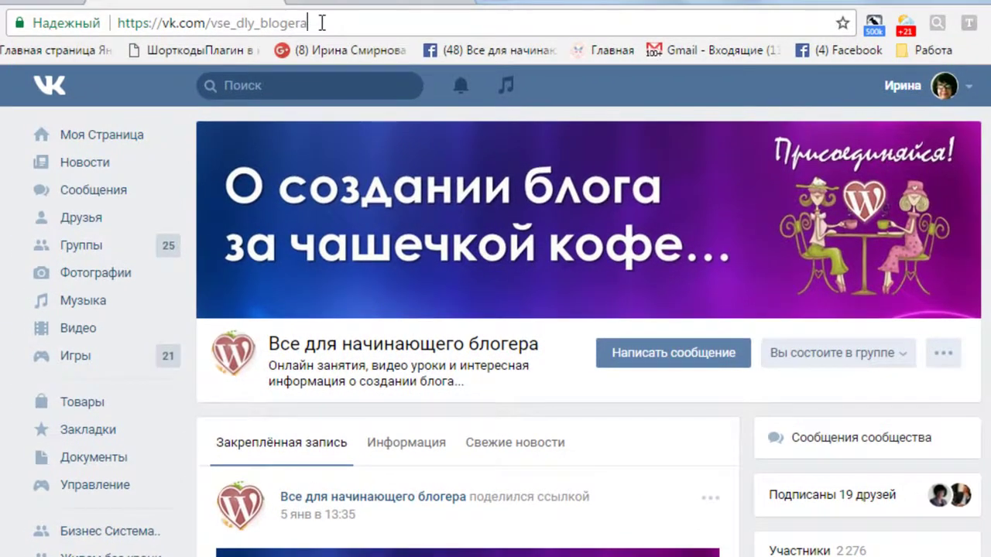
- On the VK community page «Все для начинающего блогера», open Статистика сообщества to get an address with the group's numeric ID
{"action": "left_click_drag", "start_coordinate": [320, 22], "coordinate": [212, 21]}
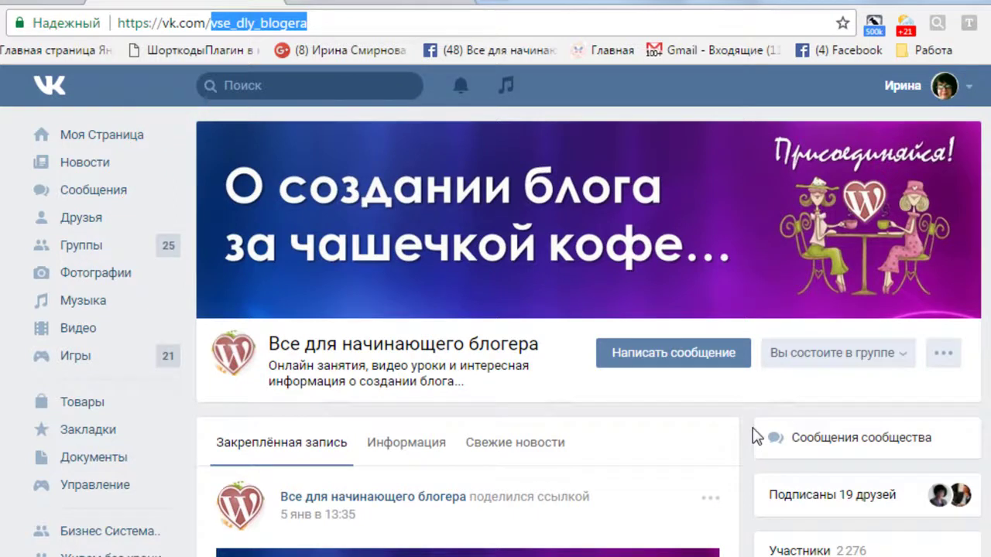
{"action": "left_click", "coordinate": [947, 360]}
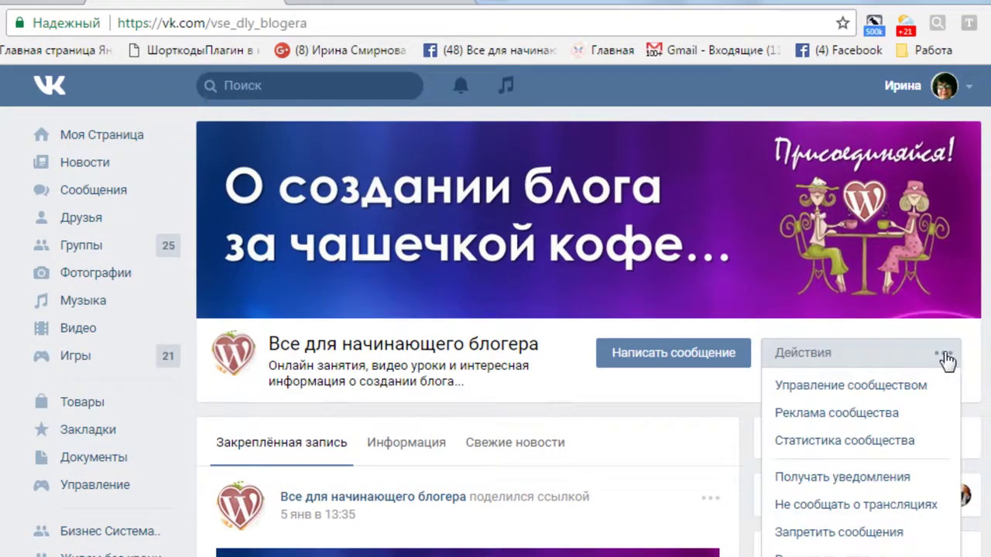
{"action": "left_click", "coordinate": [947, 359]}
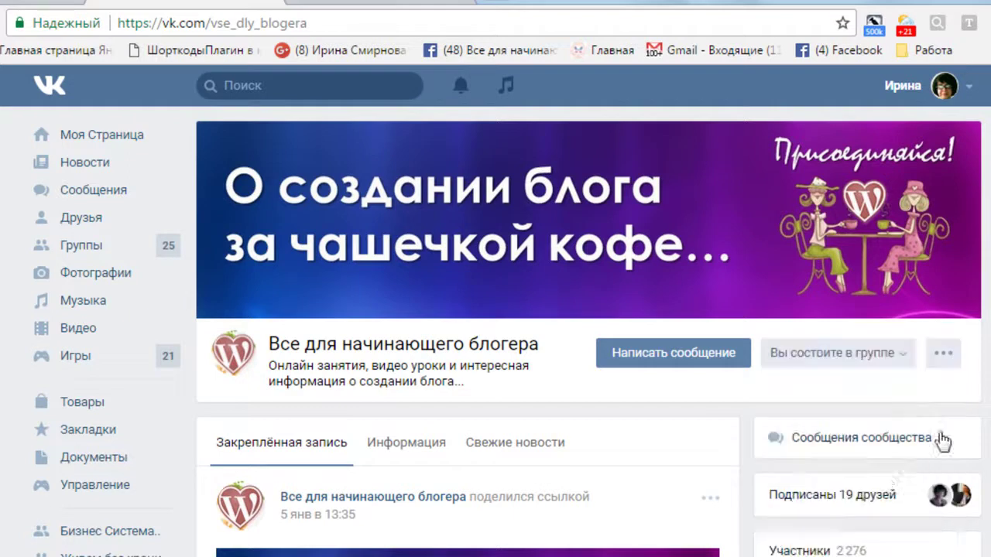
{"action": "left_click", "coordinate": [946, 360]}
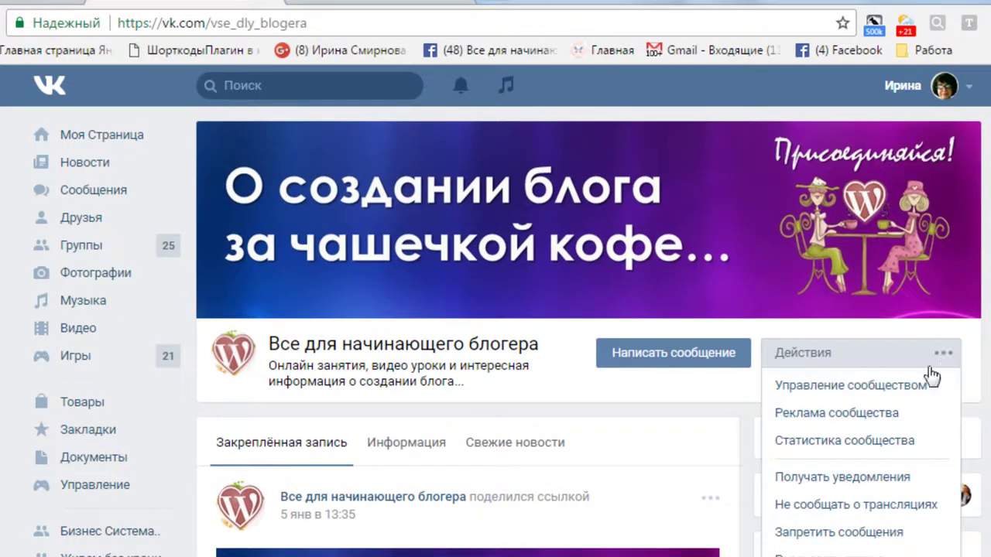
{"action": "left_click", "coordinate": [895, 446]}
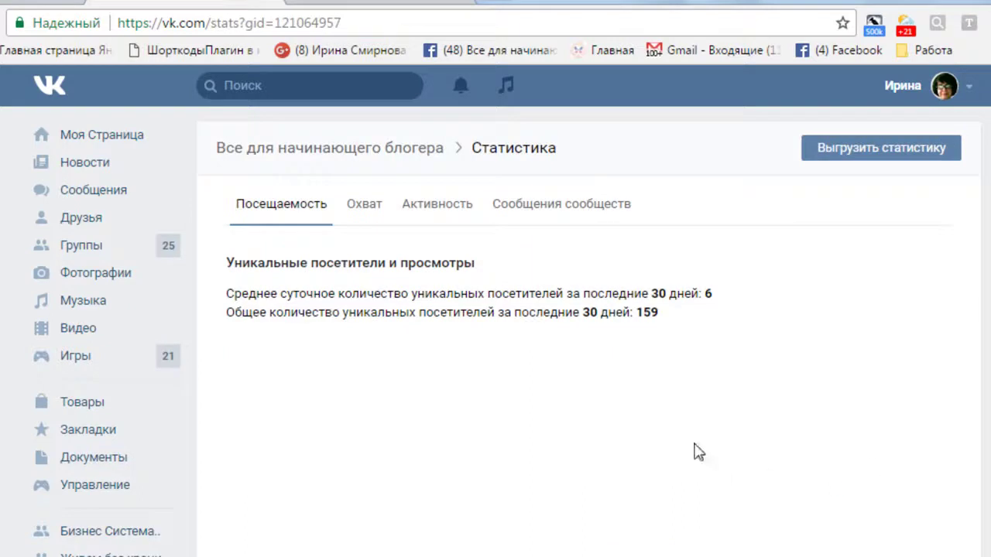
- Copy the community's numeric ID that follows gid= in the statistics page address
{"action": "left_click", "coordinate": [355, 24]}
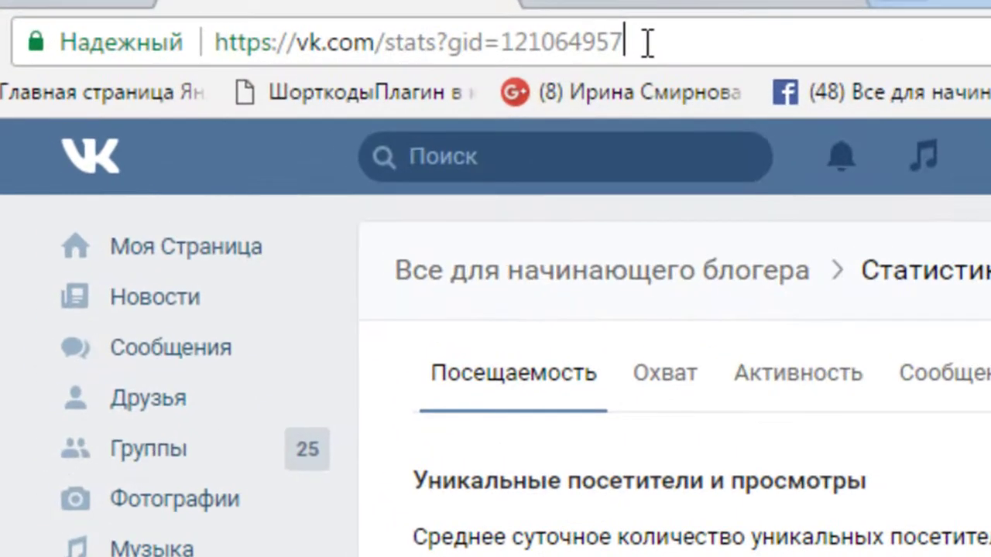
{"action": "left_click_drag", "start_coordinate": [648, 43], "coordinate": [510, 52]}
{"action": "key", "text": "ctrl+c"}
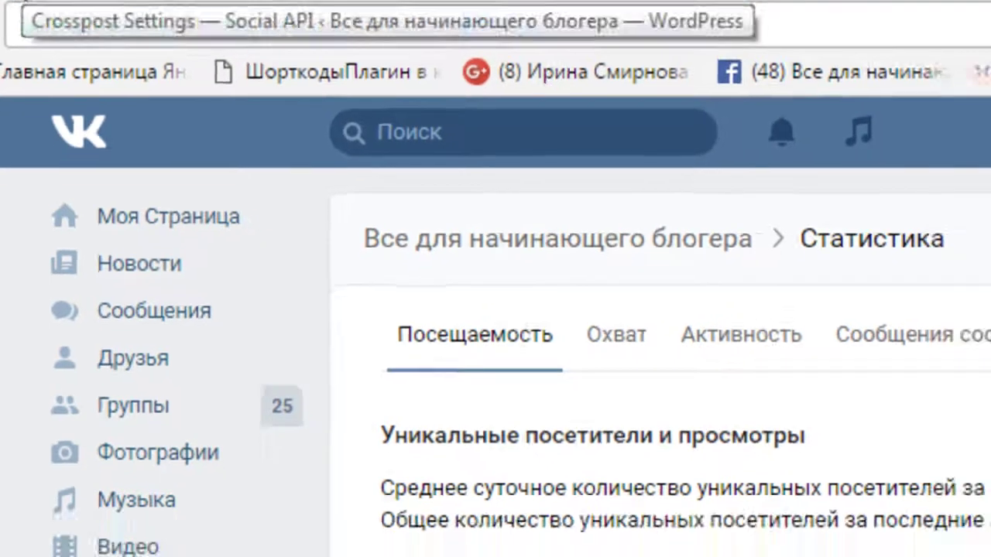
- Return to the WordPress Crosspost Settings page and replace the ID группы value with the copied group ID
{"action": "left_click", "coordinate": [31, 3]}
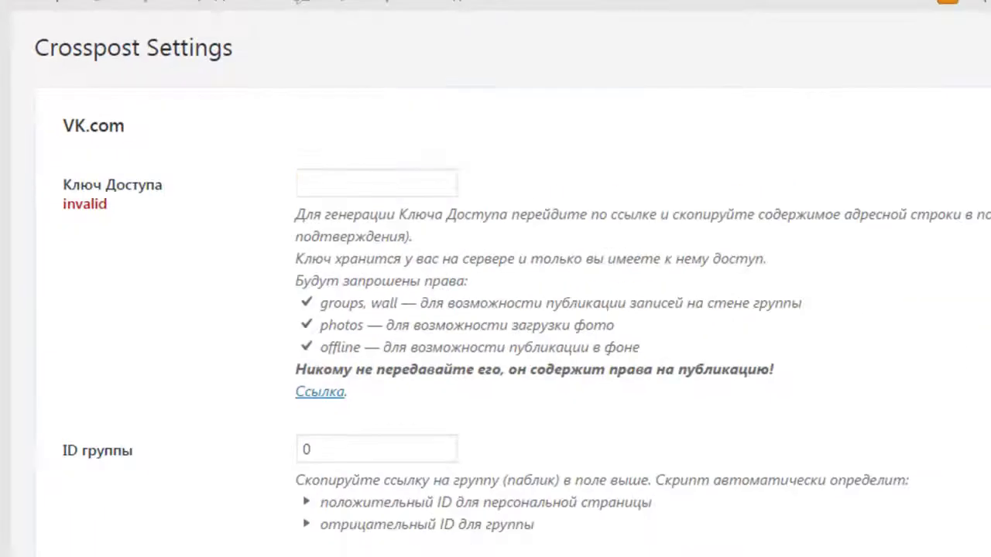
{"action": "scroll", "coordinate": [343, 391], "scroll_direction": "down", "scroll_amount": 2}
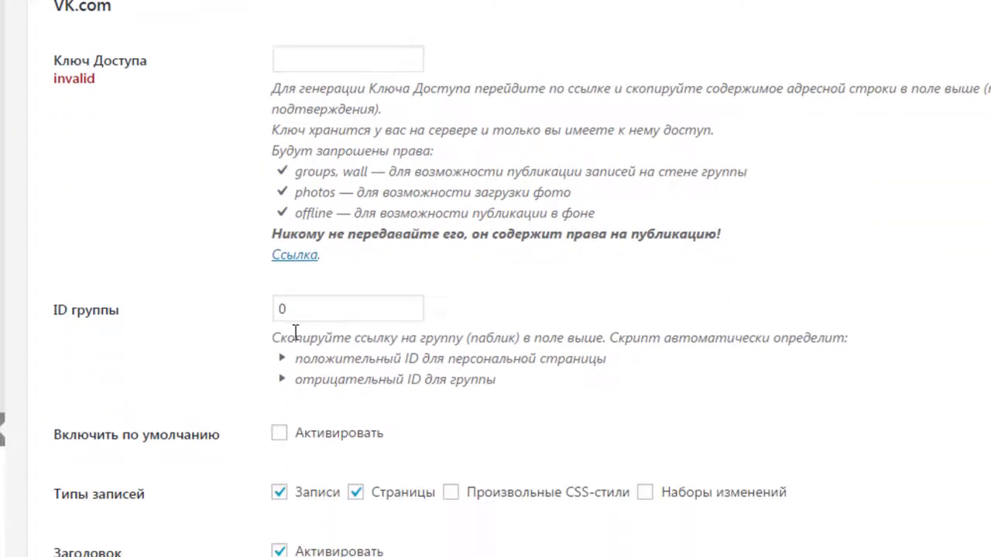
{"action": "left_click_drag", "start_coordinate": [298, 313], "coordinate": [268, 307]}
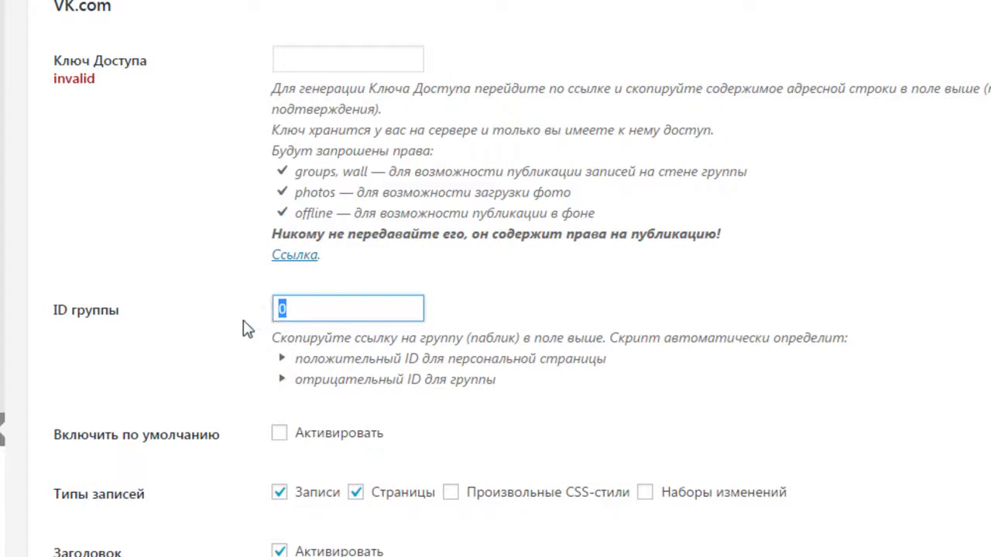
{"action": "key", "text": "ctrl+v"}
- Copy the address of the «Ссылка» link given for generating the VK.com Ключ Доступа
{"action": "scroll", "coordinate": [232, 379], "scroll_direction": "up", "scroll_amount": 2}
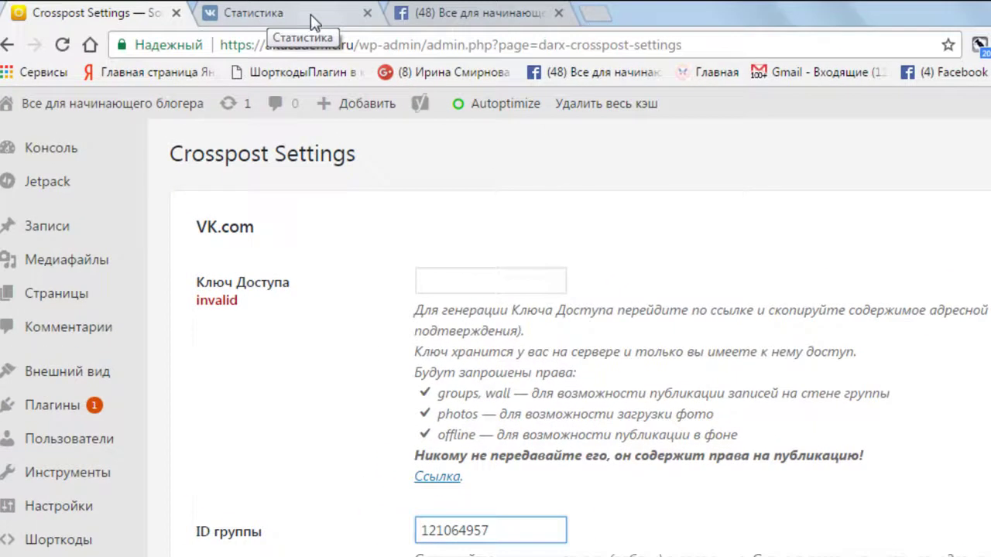
{"action": "left_click", "coordinate": [438, 478]}
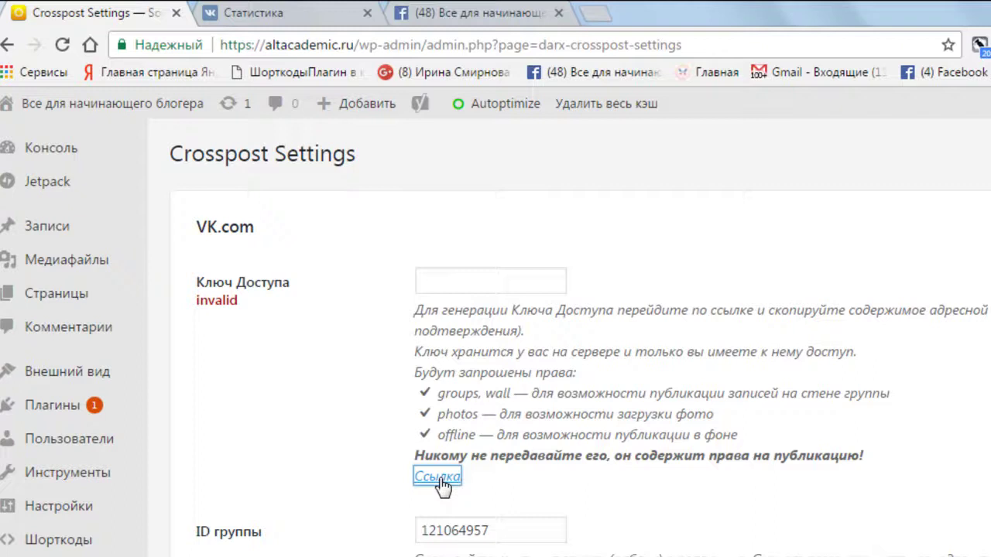
{"action": "right_click", "coordinate": [438, 478]}
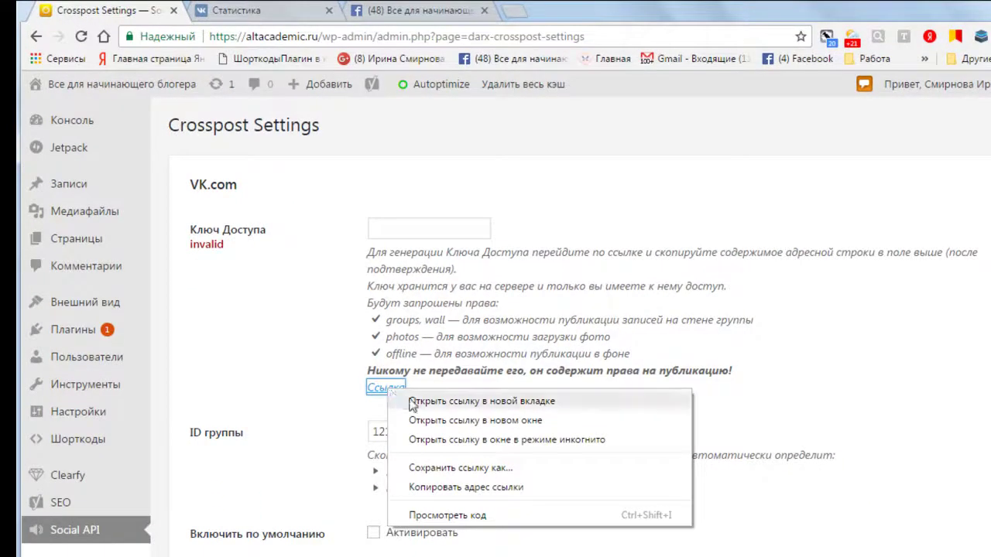
{"action": "left_click", "coordinate": [459, 487]}
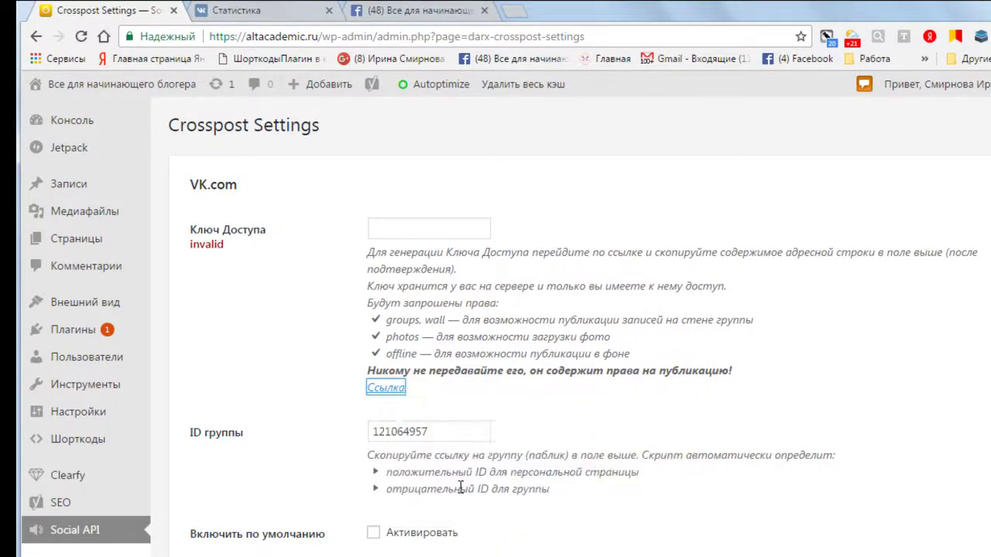
- Load the copied VK authorization address in a new browser tab to generate the access key
{"action": "left_click", "coordinate": [515, 10]}
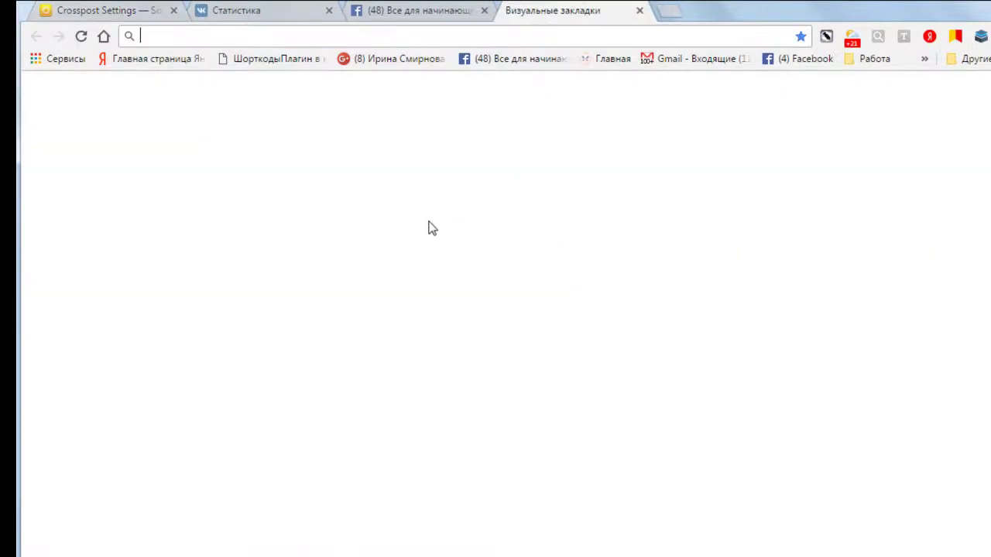
{"action": "type", "text": "data:text/html,<meta http-equiv='refresh' content='0; url=https://oauth.vk.com/authorize?client_id=2742215&scope=groups,wall,photos,offline&redirect_uri=blank.html&display=page&response_type=token'>"}
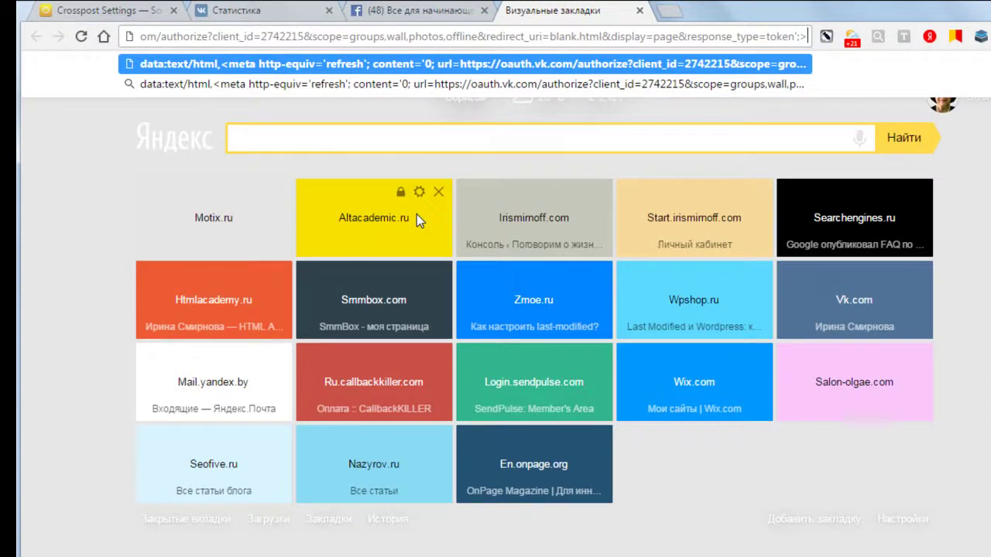
{"action": "key", "text": "Return"}
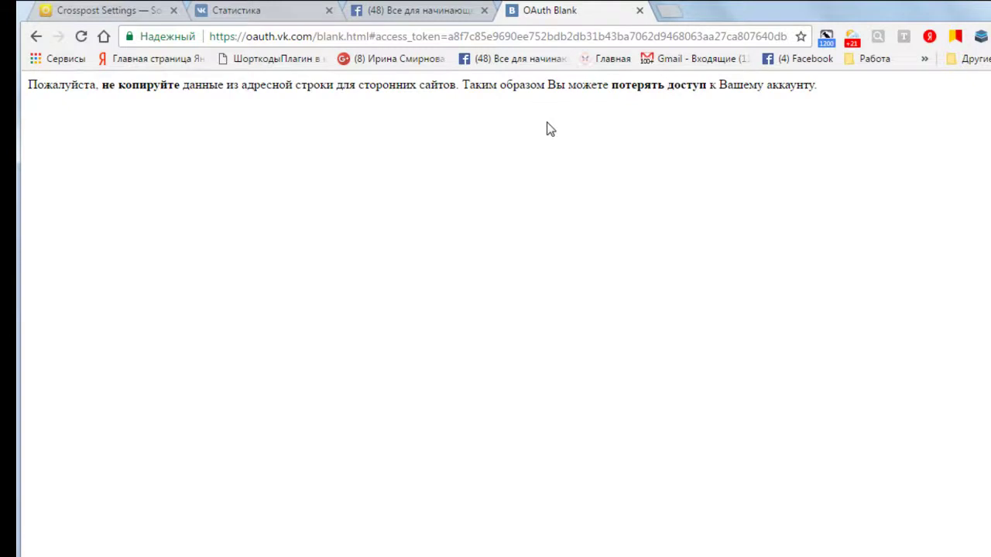
- Copy the full address containing the access token and paste it into the Ключ Доступа field of the Crosspost Settings
{"action": "left_click", "coordinate": [507, 38]}
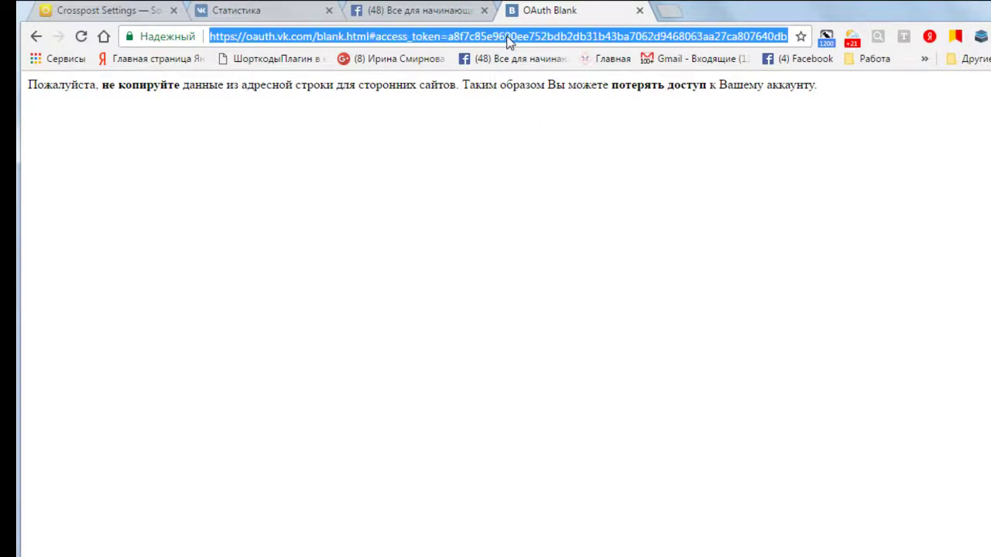
{"action": "left_click", "coordinate": [124, 14]}
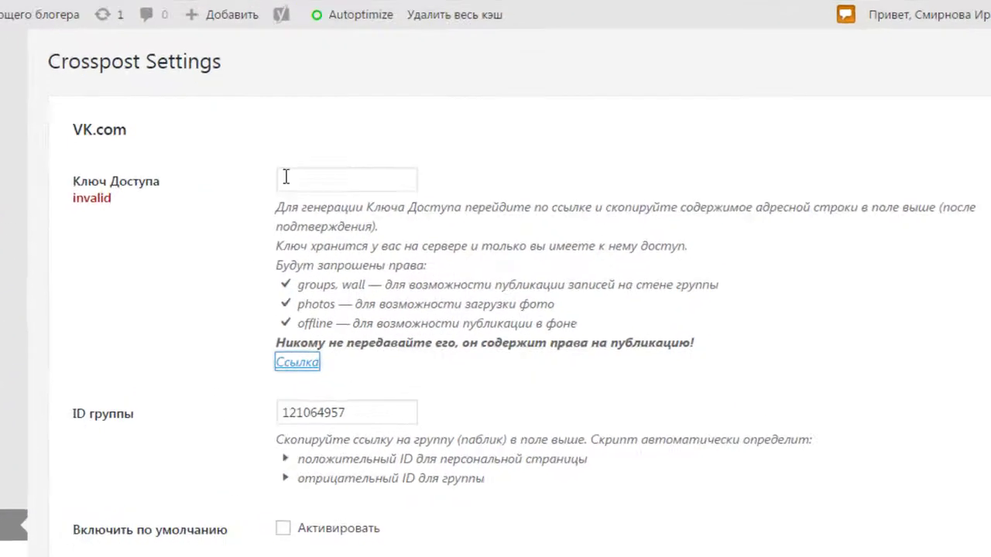
{"action": "left_click", "coordinate": [298, 184]}
{"action": "key", "text": "ctrl+v"}
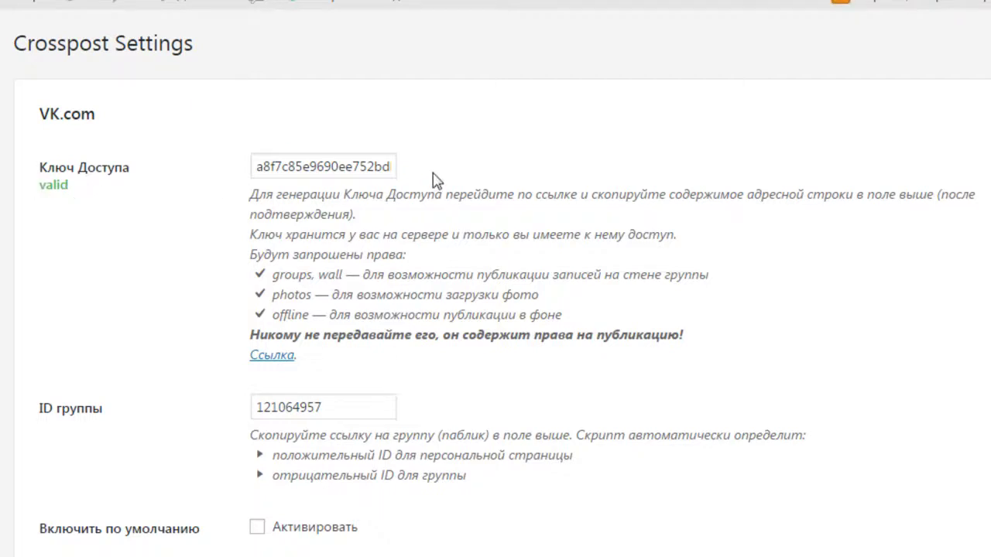
- Activate crossposting by default (Включить по умолчанию) and exclude Страницы from the post types
{"action": "scroll", "coordinate": [434, 179], "scroll_direction": "down", "scroll_amount": 5}
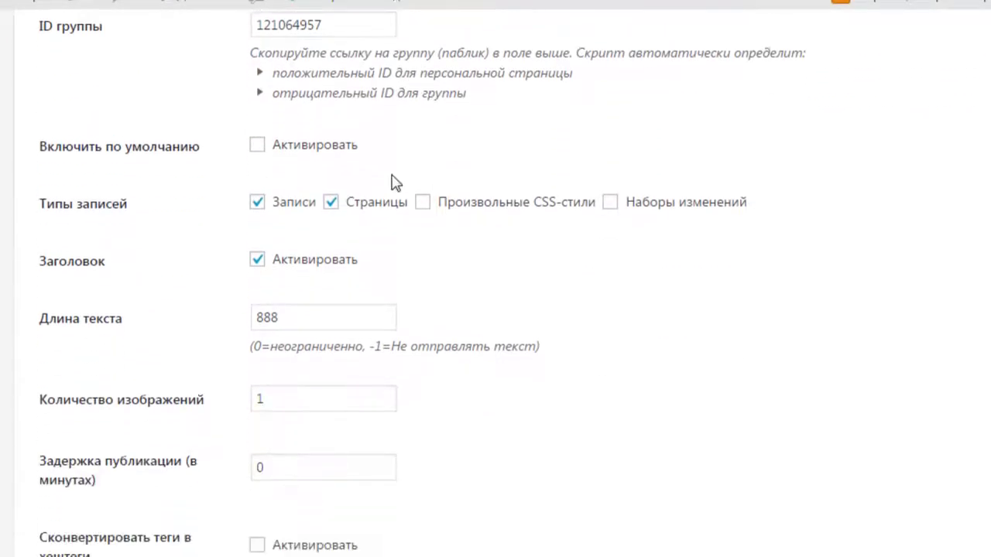
{"action": "left_click", "coordinate": [258, 147]}
{"action": "left_click", "coordinate": [332, 203]}
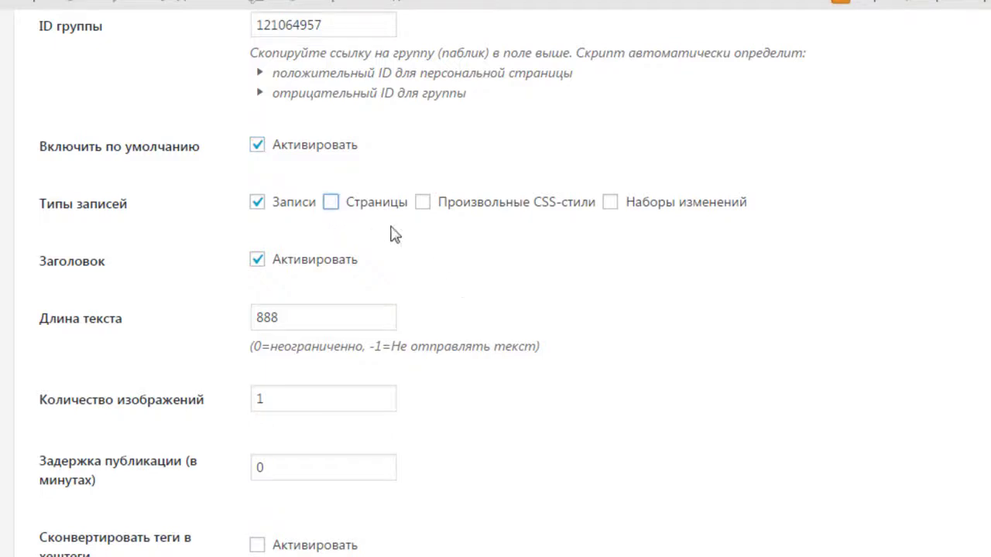
- Set the Длина текста value of the VK crosspost to 100
{"action": "scroll", "coordinate": [465, 262], "scroll_direction": "down", "scroll_amount": 1}
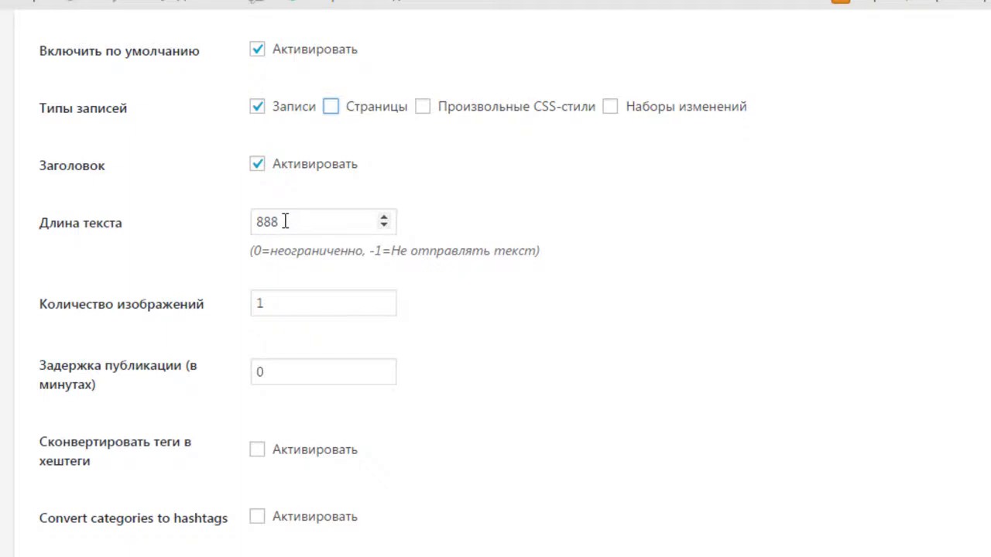
{"action": "left_click_drag", "start_coordinate": [285, 222], "coordinate": [254, 222]}
{"action": "type", "text": "160"}
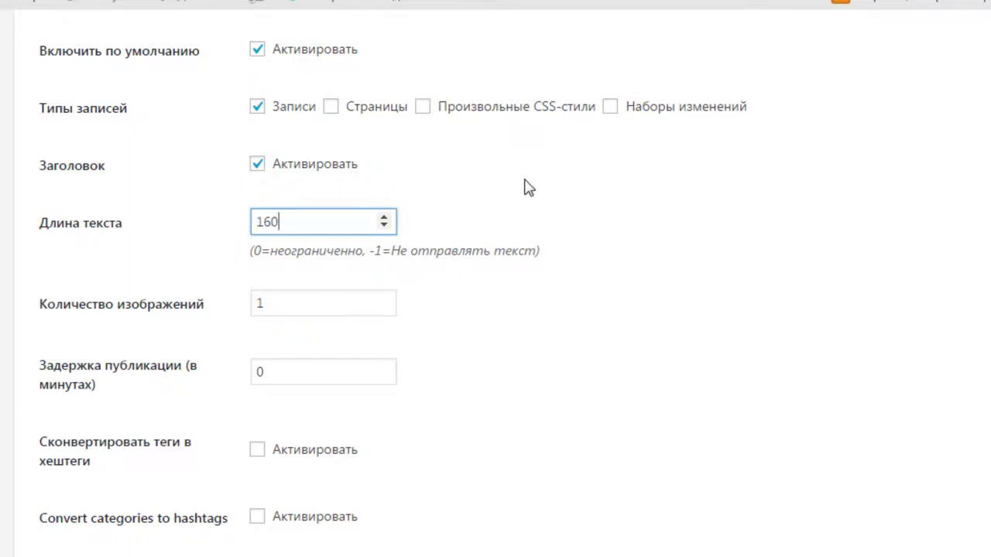
{"action": "left_click_drag", "start_coordinate": [286, 220], "coordinate": [263, 221]}
{"action": "type", "text": "00"}
{"action": "scroll", "coordinate": [518, 184], "scroll_direction": "down", "scroll_amount": 2}
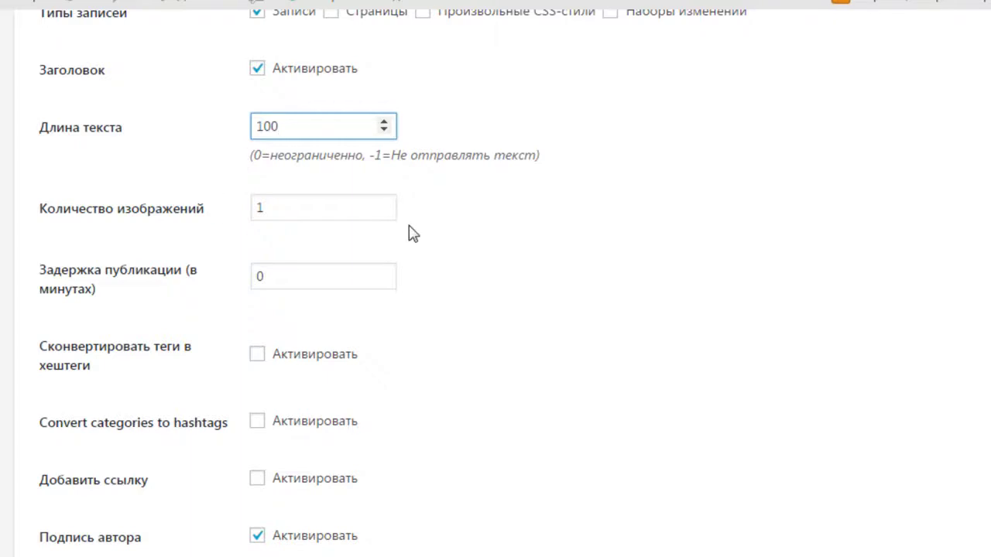
- Activate Convert categories to hashtags and Добавить ссылку, and save the crosspost settings
{"action": "scroll", "coordinate": [427, 228], "scroll_direction": "down", "scroll_amount": 2}
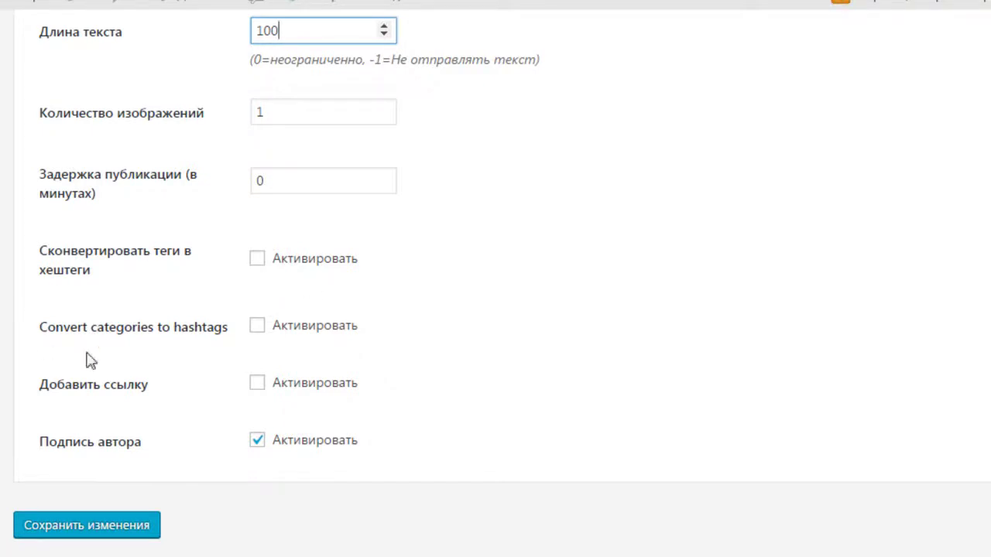
{"action": "left_click", "coordinate": [260, 329]}
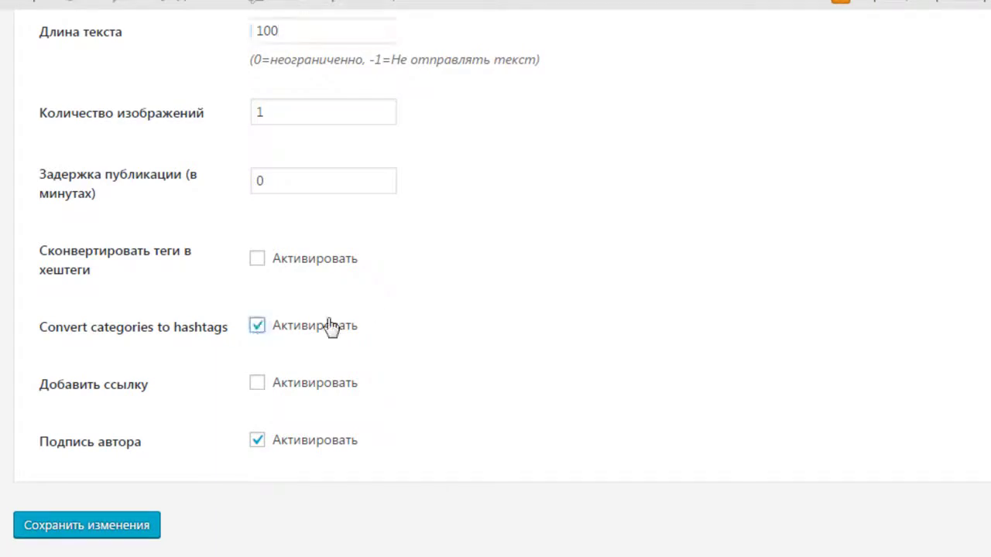
{"action": "left_click", "coordinate": [261, 392]}
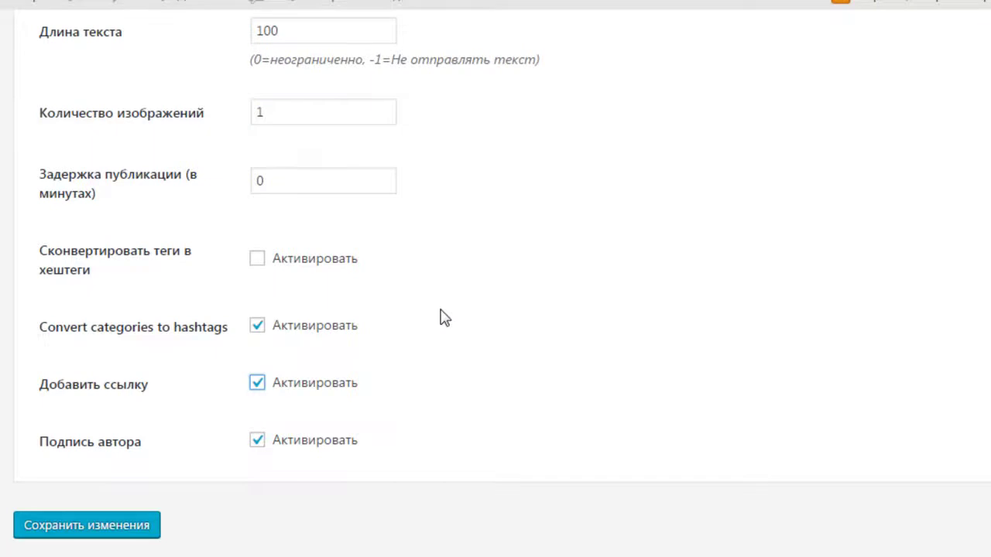
{"action": "scroll", "coordinate": [445, 317], "scroll_direction": "down", "scroll_amount": 1}
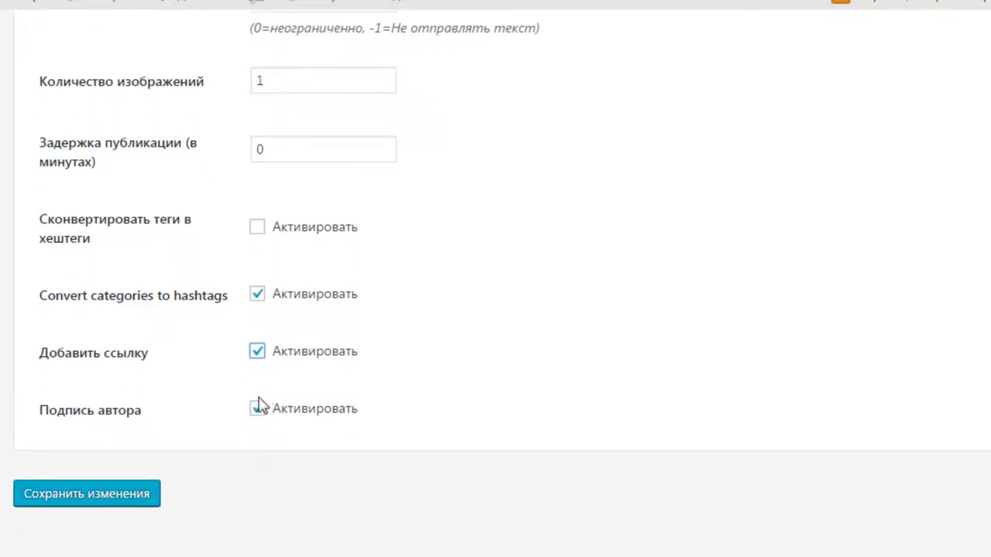
{"action": "left_click", "coordinate": [96, 502]}
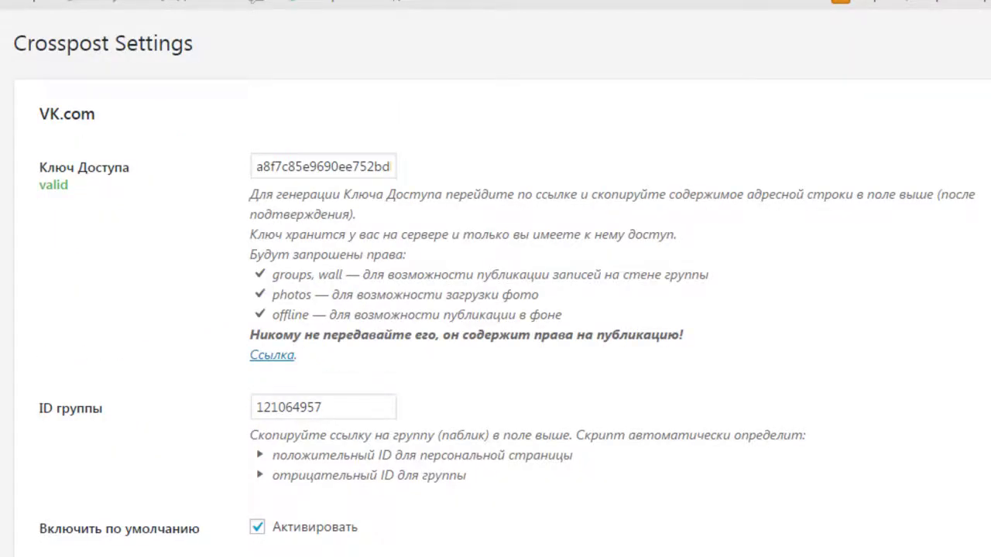
- Load the altacademic.ru blog in a new browser tab and open the post «Как нарезать и обрезать изображение в PowerPoint» for editing
{"action": "key", "text": "ctrl+t"}
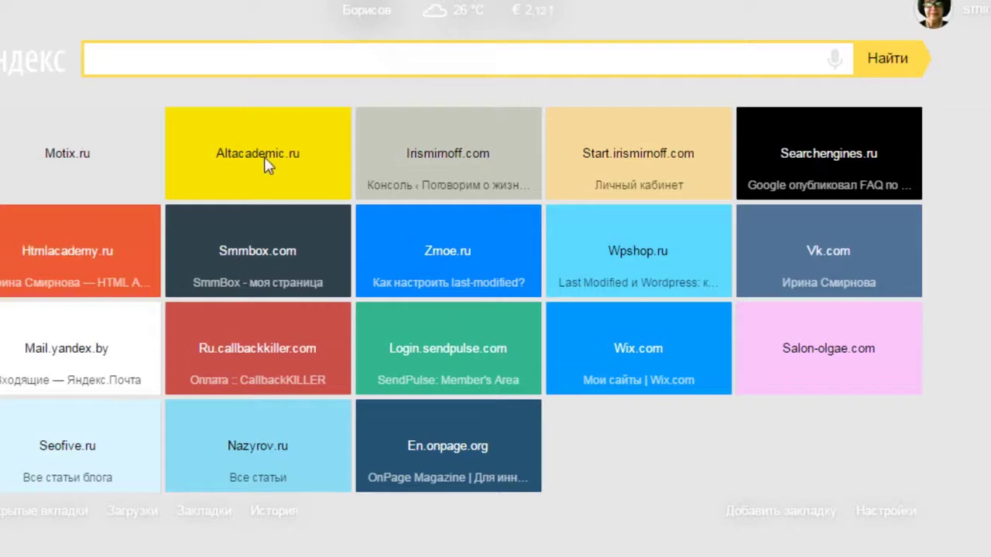
{"action": "left_click", "coordinate": [442, 364]}
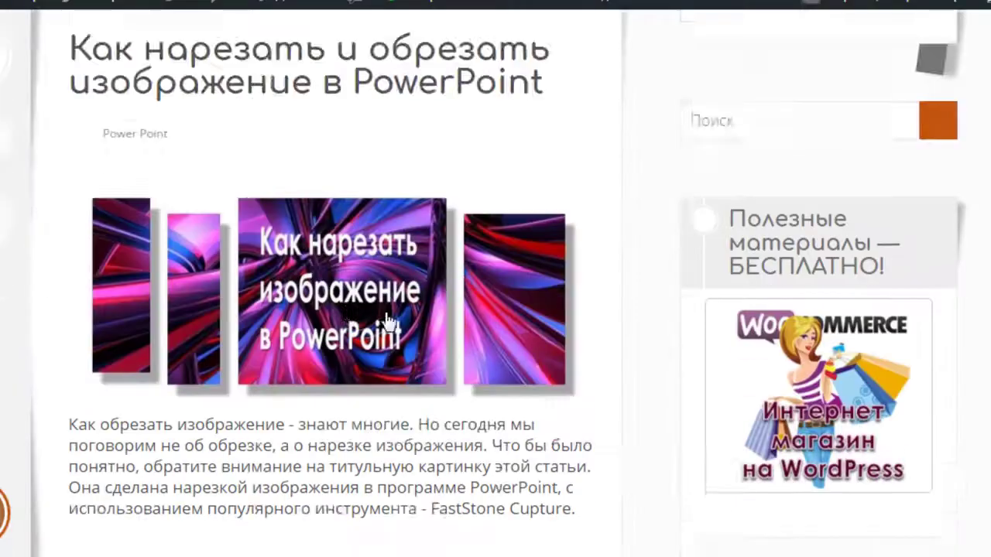
{"action": "scroll", "coordinate": [346, 193], "scroll_direction": "down", "scroll_amount": 2}
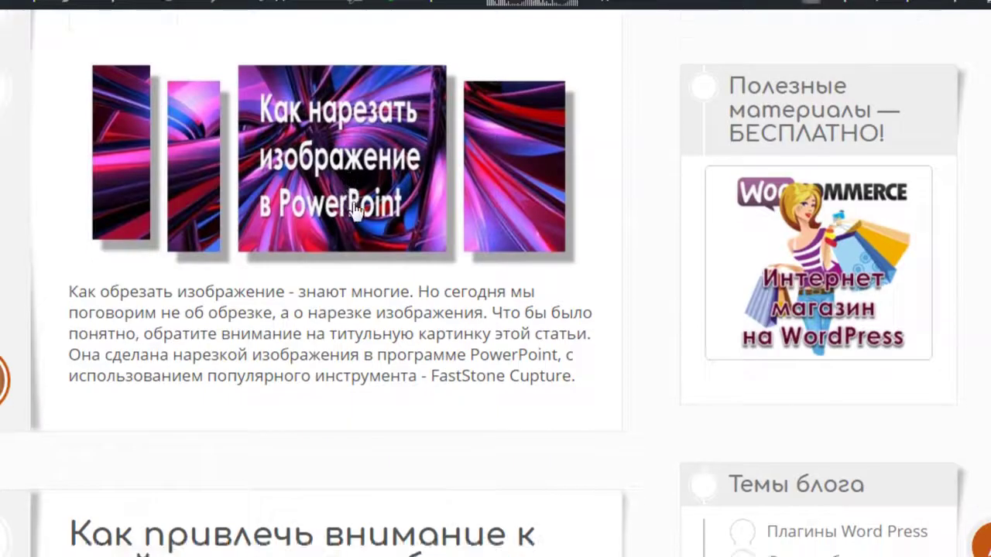
{"action": "scroll", "coordinate": [350, 205], "scroll_direction": "up", "scroll_amount": 5}
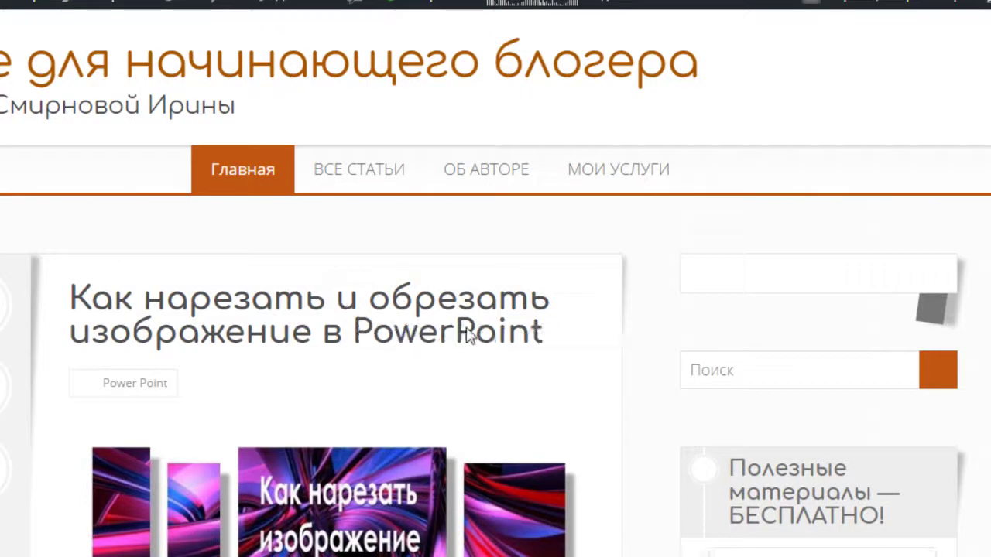
{"action": "left_click", "coordinate": [361, 316]}
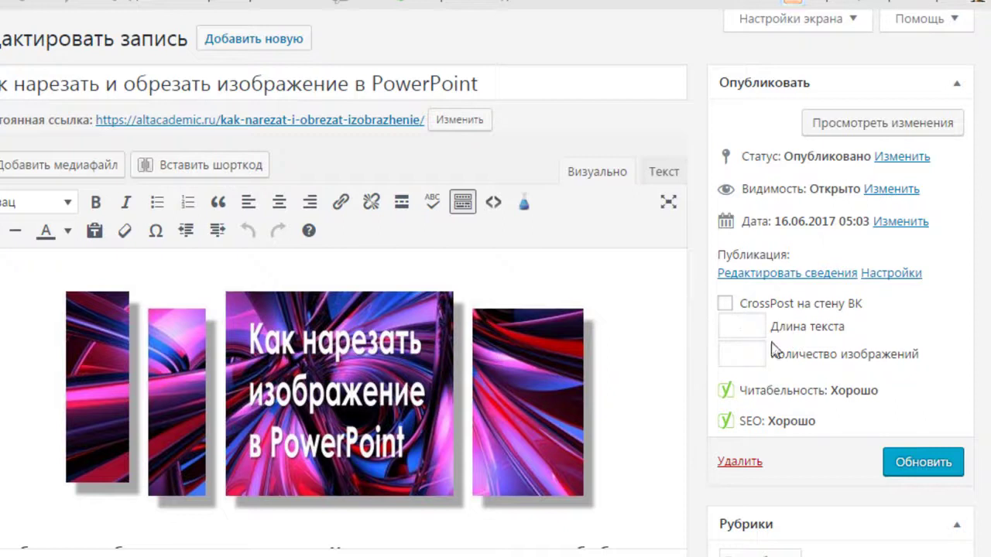
- Examine the post's CrossPost на стену ВК options and its VKapi social comments and likes settings, and return to Crosspost Settings
{"action": "left_click", "coordinate": [728, 326]}
{"action": "left_click", "coordinate": [729, 358]}
{"action": "scroll", "coordinate": [888, 258], "scroll_direction": "down", "scroll_amount": 6}
{"action": "scroll", "coordinate": [895, 255], "scroll_direction": "down", "scroll_amount": 5}
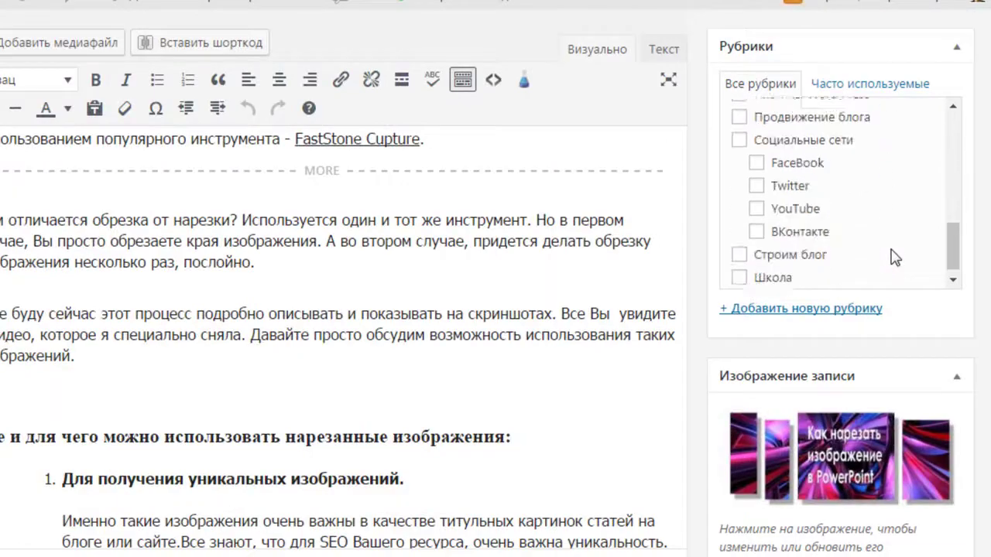
{"action": "scroll", "coordinate": [960, 298], "scroll_direction": "down", "scroll_amount": 3}
{"action": "scroll", "coordinate": [974, 312], "scroll_direction": "down", "scroll_amount": 15}
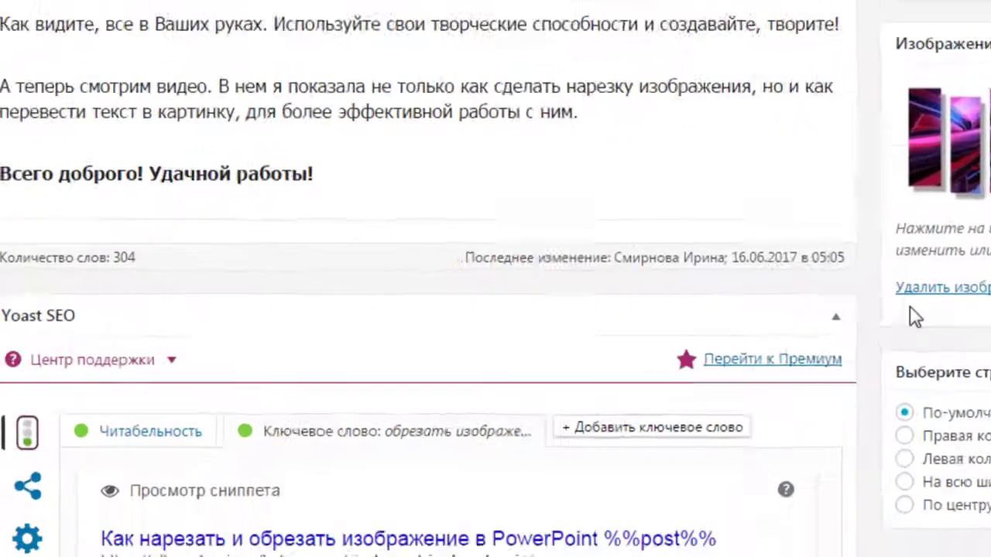
{"action": "scroll", "coordinate": [898, 223], "scroll_direction": "down", "scroll_amount": 2}
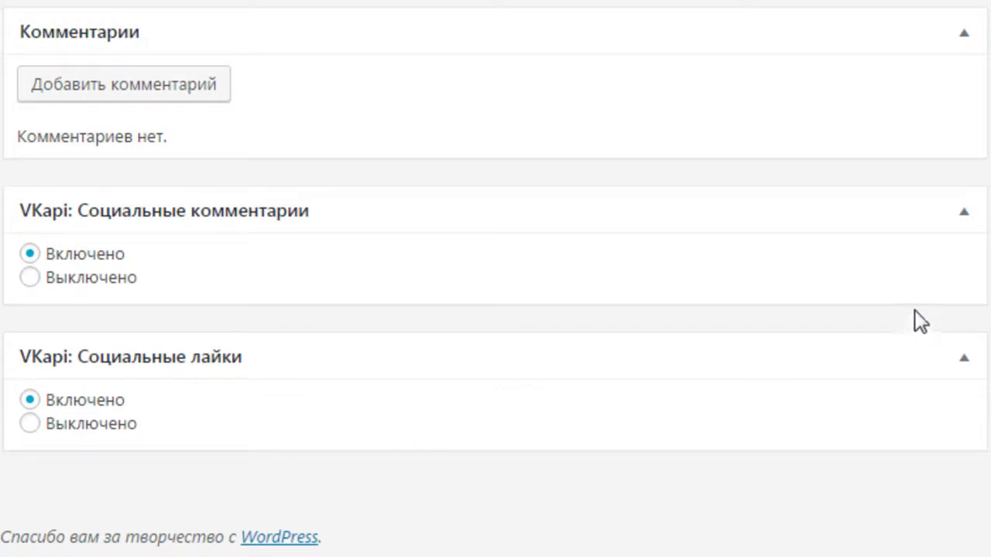
{"action": "scroll", "coordinate": [933, 300], "scroll_direction": "up", "scroll_amount": 15}
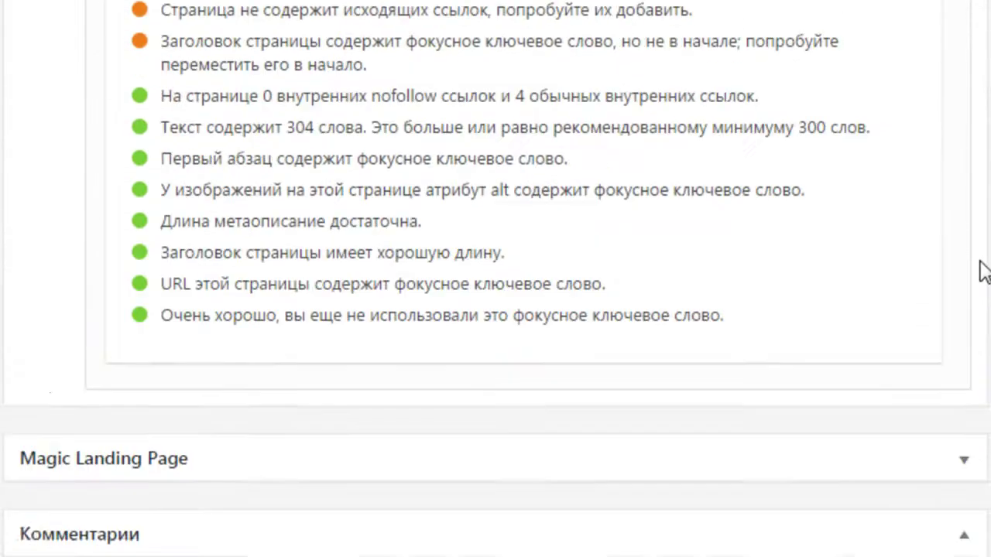
{"action": "scroll", "coordinate": [470, 278], "scroll_direction": "up", "scroll_amount": 15}
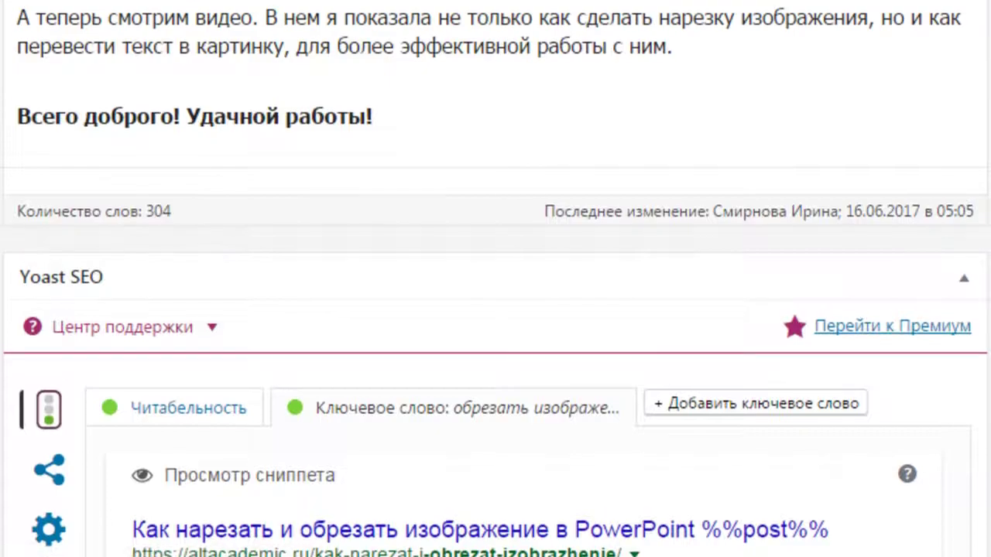
{"action": "scroll", "coordinate": [495, 279], "scroll_direction": "up", "scroll_amount": 10}
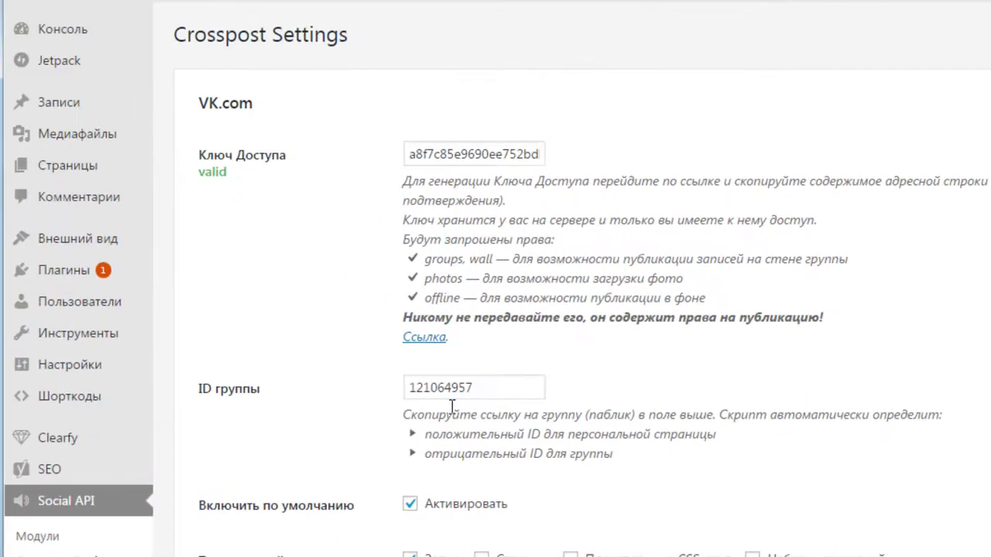
- Open the Social API Comments Settings and activate the VKontakte comments
{"action": "scroll", "coordinate": [11, 247], "scroll_direction": "down", "scroll_amount": 5}
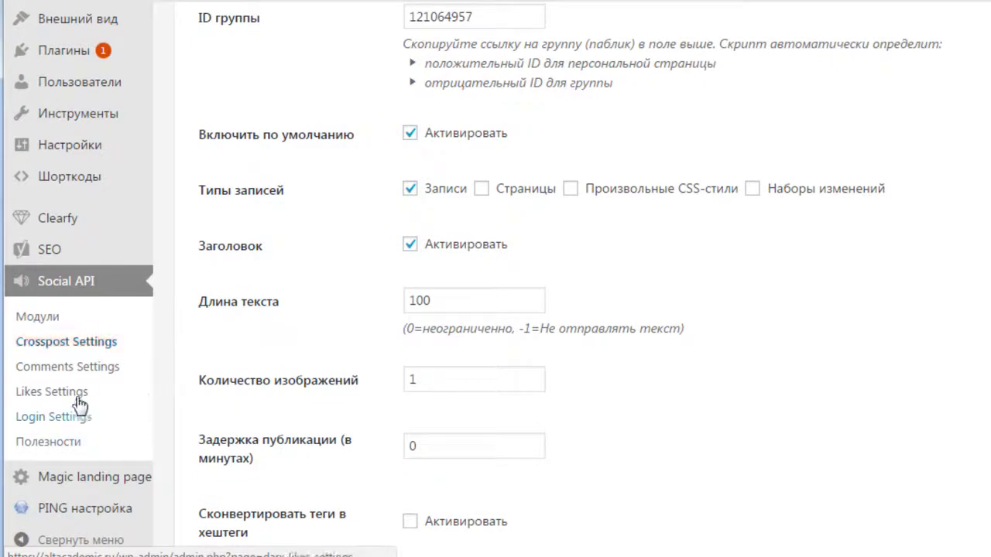
{"action": "left_click", "coordinate": [78, 375]}
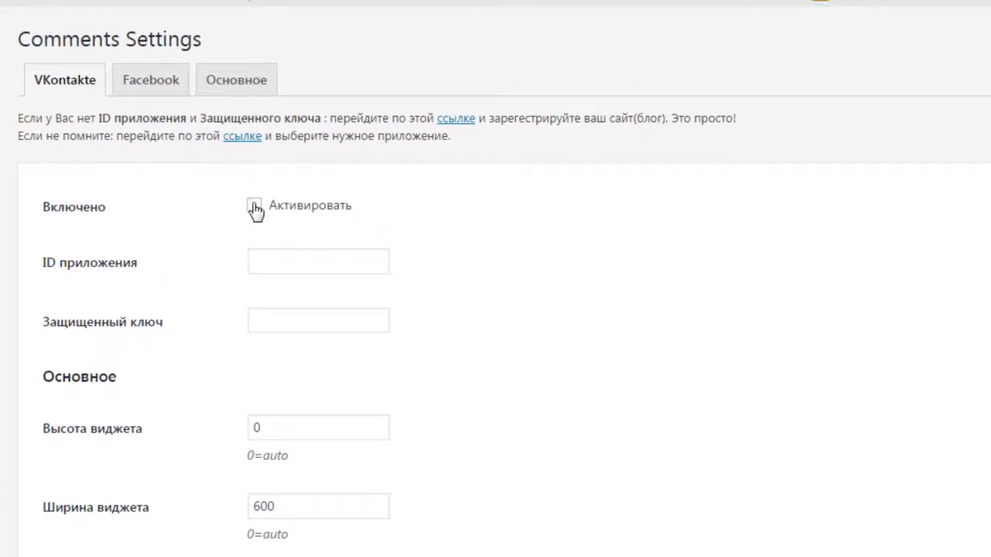
{"action": "left_click", "coordinate": [255, 210]}
{"action": "left_click", "coordinate": [457, 122]}
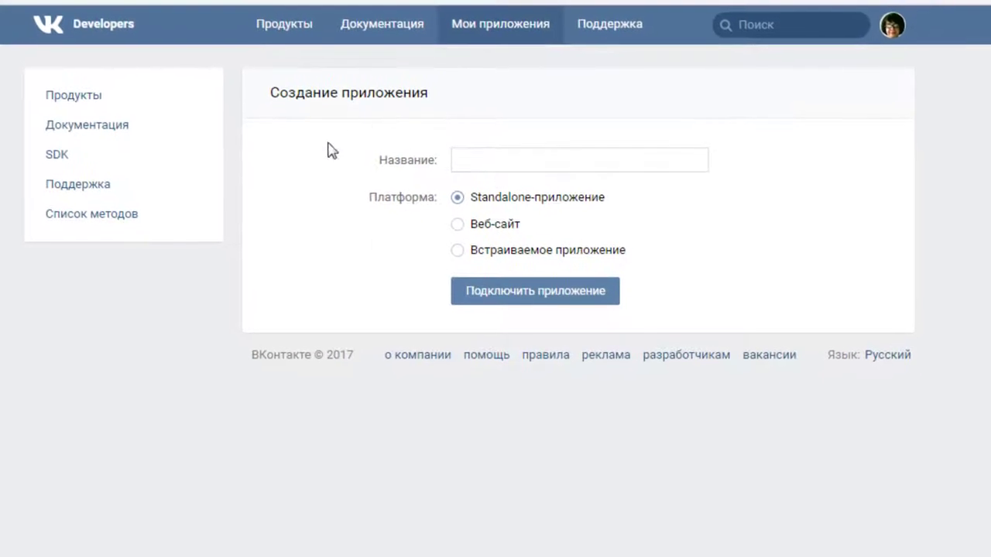
{"action": "left_click", "coordinate": [458, 225]}
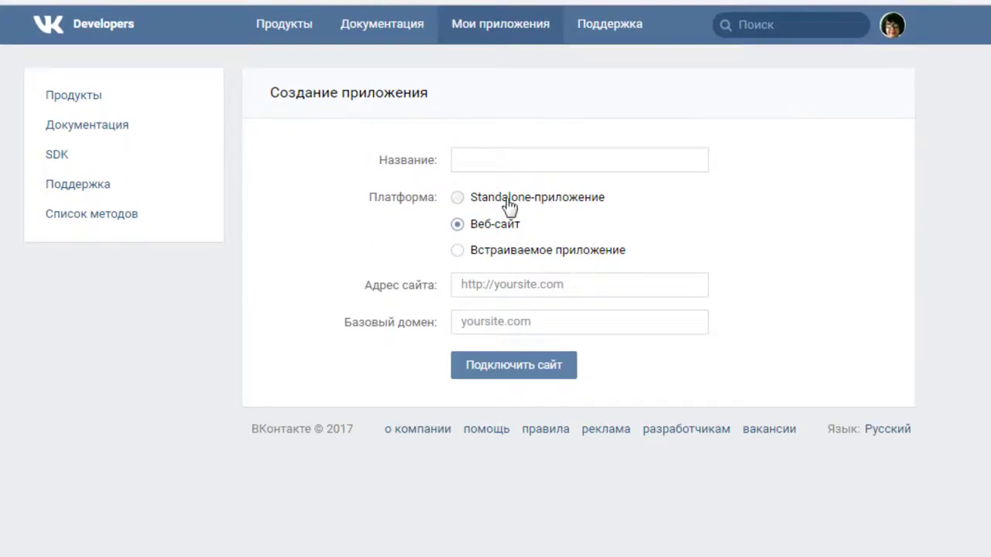
{"action": "left_click", "coordinate": [457, 160]}
{"action": "type", "text": "<"}
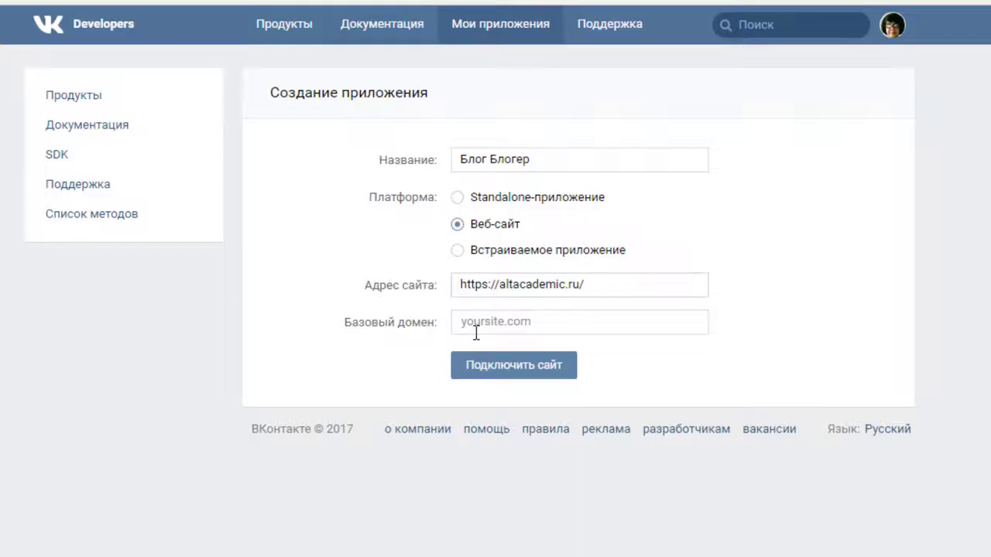
{"action": "left_click", "coordinate": [462, 324]}
{"action": "type", "text": "https://altacademic.ru/"}
{"action": "left_click_drag", "start_coordinate": [494, 321], "coordinate": [446, 316]}
{"action": "key", "text": "BackSpace"}
{"action": "key", "text": "Return"}
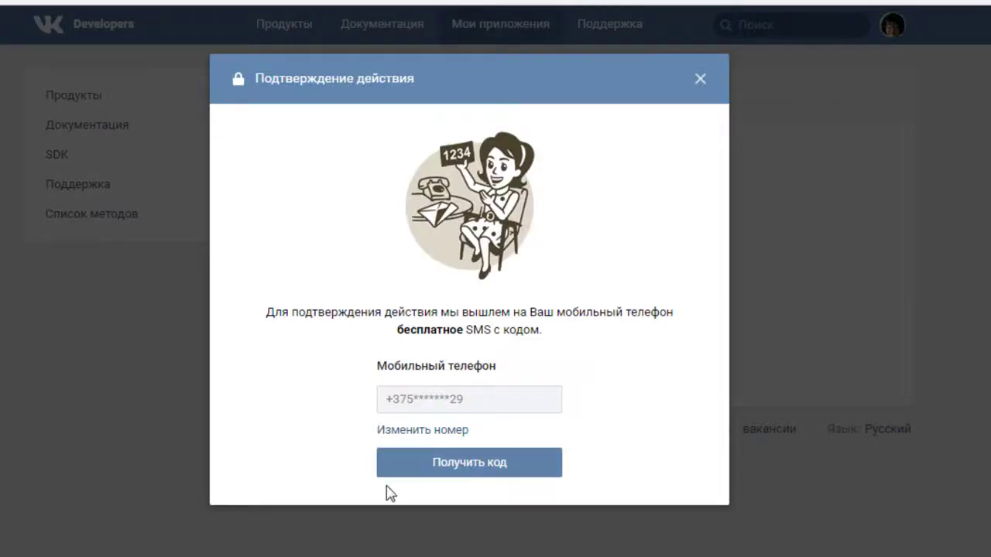
- Request the SMS code for the new app, enter it in the Код подтверждения field and submit it
{"action": "left_click", "coordinate": [462, 468]}
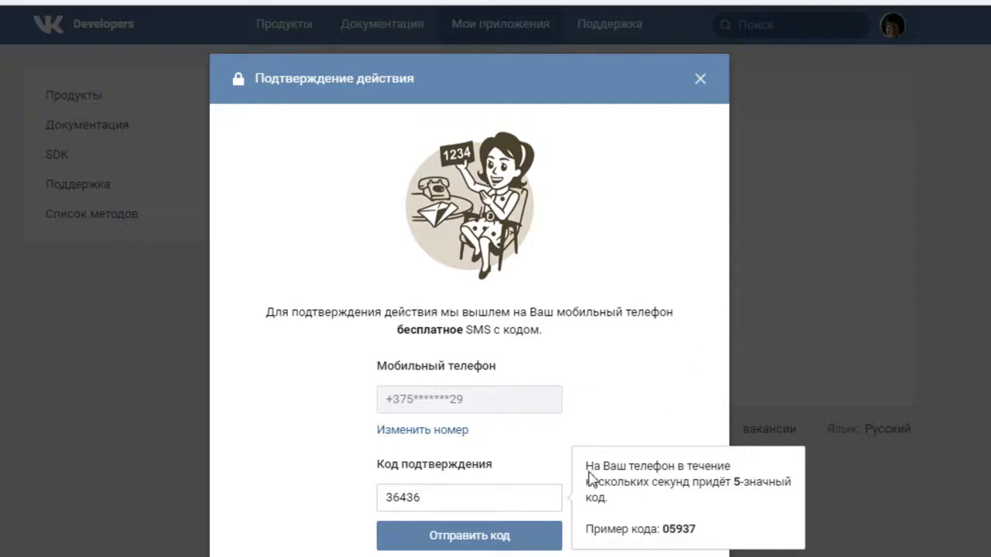
{"action": "left_click", "coordinate": [504, 536]}
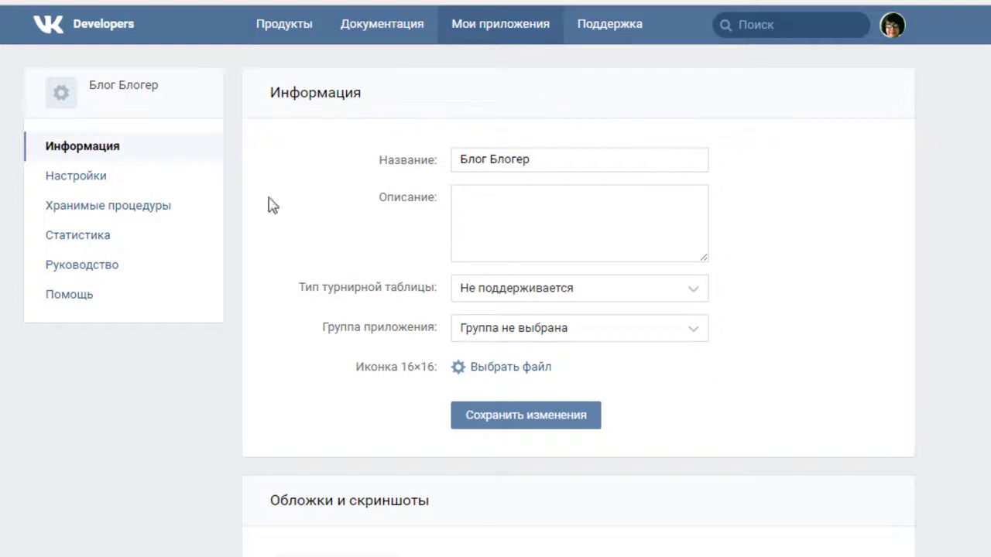
- Copy the ID приложения from the new app's Настройки page and return to the WordPress Comments Settings
{"action": "left_click", "coordinate": [81, 178]}
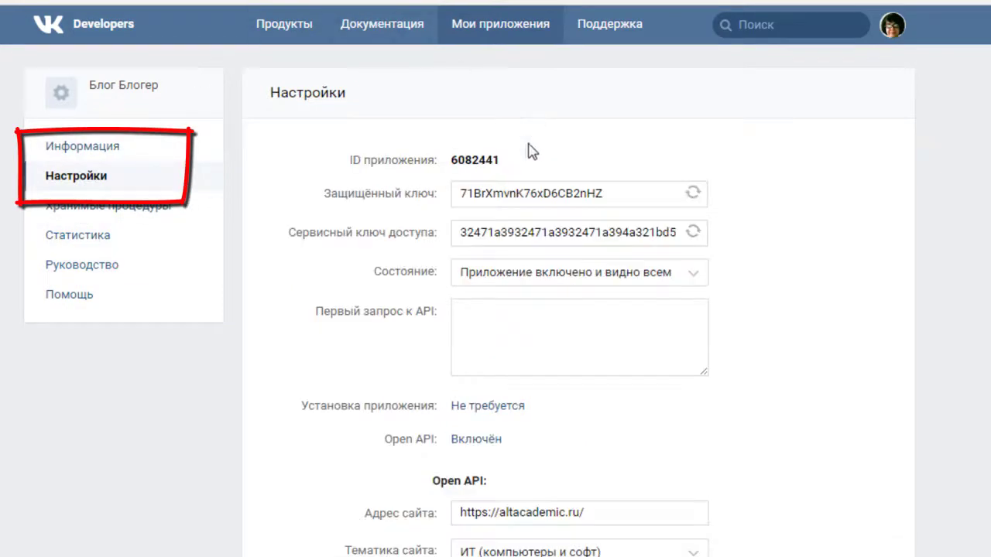
{"action": "mouse_move", "coordinate": [505, 153]}
{"action": "left_mouse_down"}
{"action": "mouse_move", "coordinate": [480, 140]}
{"action": "mouse_move", "coordinate": [453, 149]}
{"action": "left_mouse_up"}
{"action": "key", "text": "ctrl+c"}
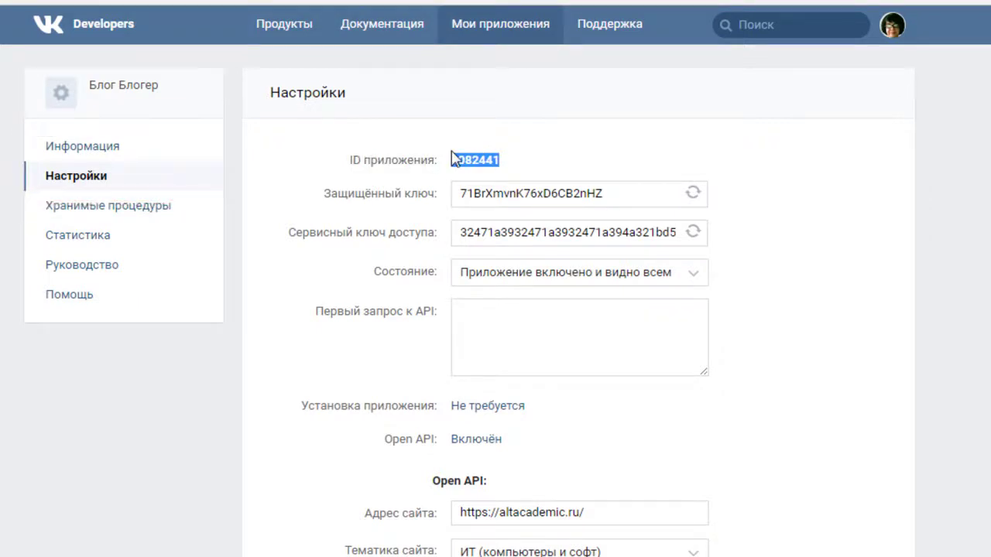
{"action": "key", "text": "ctrl+Tab"}
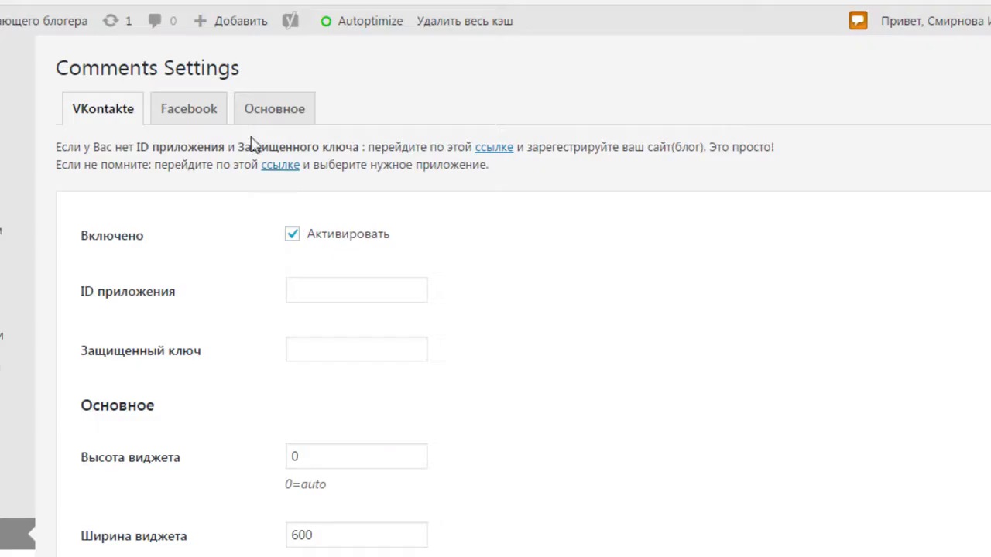
- Fill ID приложения with the copied app ID and Защищенный ключ with the secure key from the VK app's Настройки page
{"action": "left_click", "coordinate": [291, 294]}
{"action": "key", "text": "ctrl+v"}
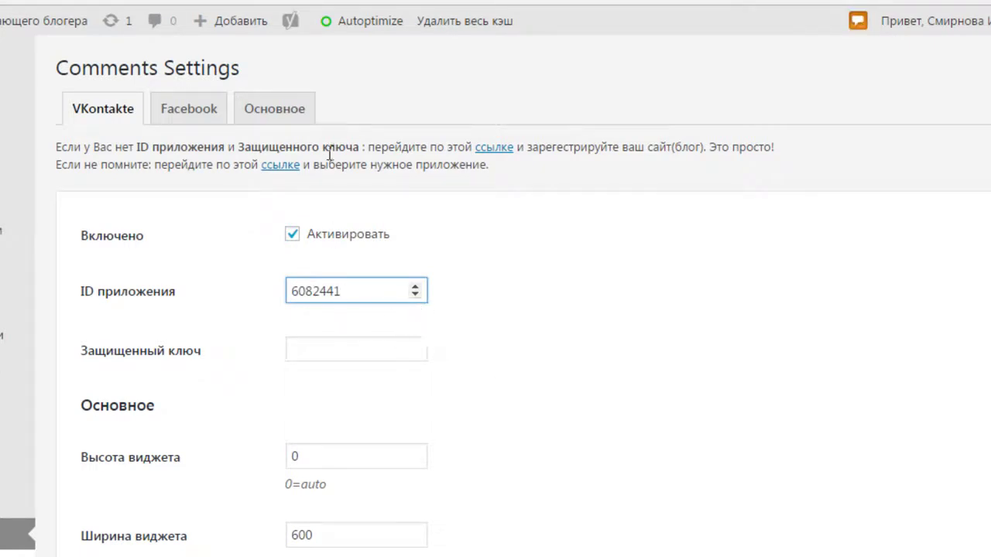
{"action": "key", "text": "ctrl+Tab"}
{"action": "left_click_drag", "start_coordinate": [614, 195], "coordinate": [460, 191]}
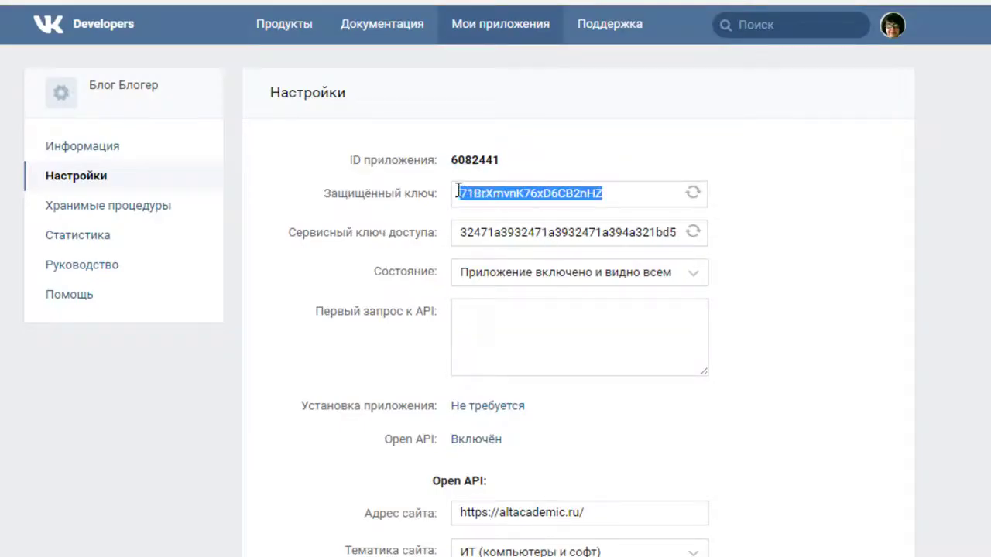
{"action": "key", "text": "ctrl+shift+Tab"}
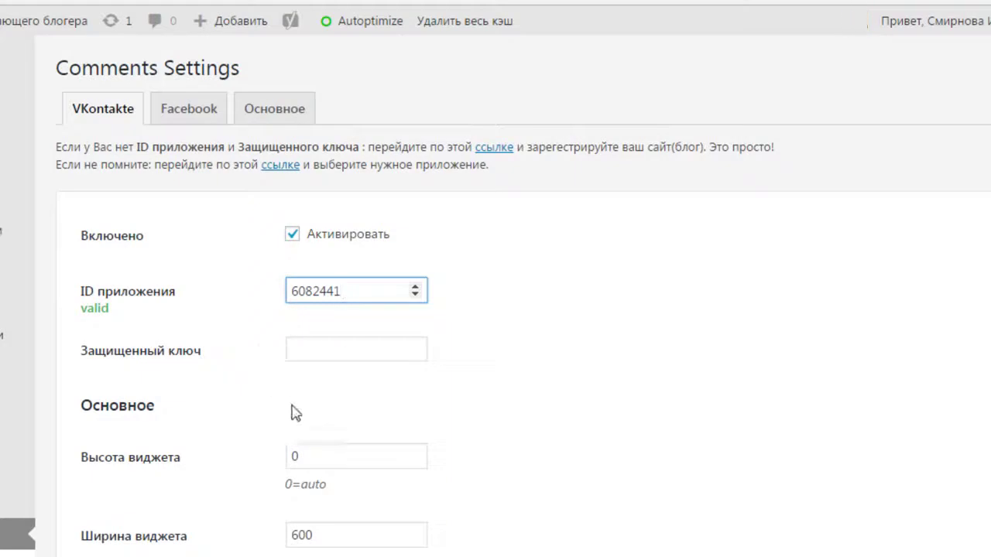
{"action": "left_click", "coordinate": [302, 350]}
{"action": "key", "text": "ctrl+v"}
{"action": "mouse_move", "coordinate": [120, 264]}
{"action": "left_mouse_down"}
{"action": "mouse_move", "coordinate": [76, 282]}
{"action": "mouse_move", "coordinate": [178, 342]}
{"action": "mouse_move", "coordinate": [95, 260]}
{"action": "left_mouse_up"}
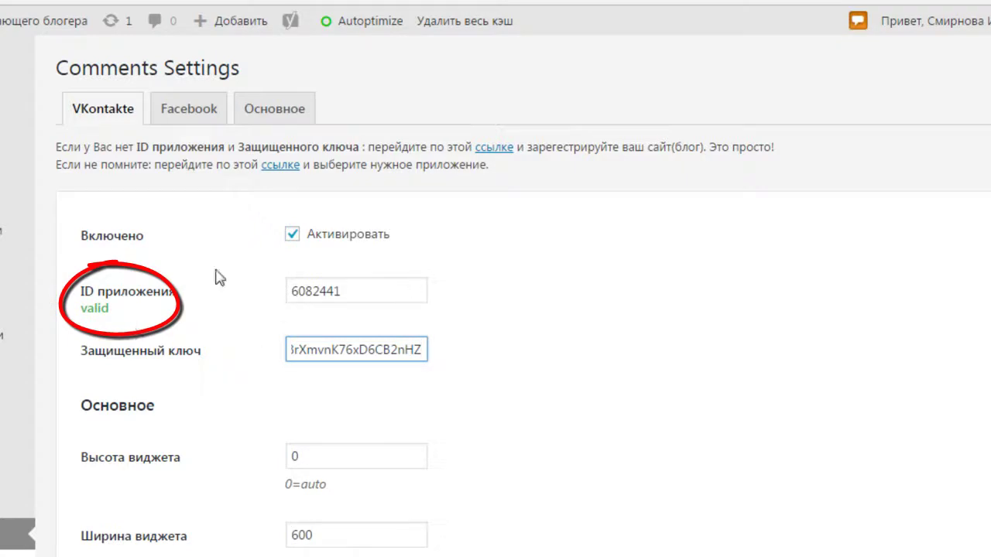
- Review the VKontakte widget size, comment, notification and Медиафайлы options, and save the VKontakte comment settings
{"action": "scroll", "coordinate": [465, 274], "scroll_direction": "down", "scroll_amount": 4}
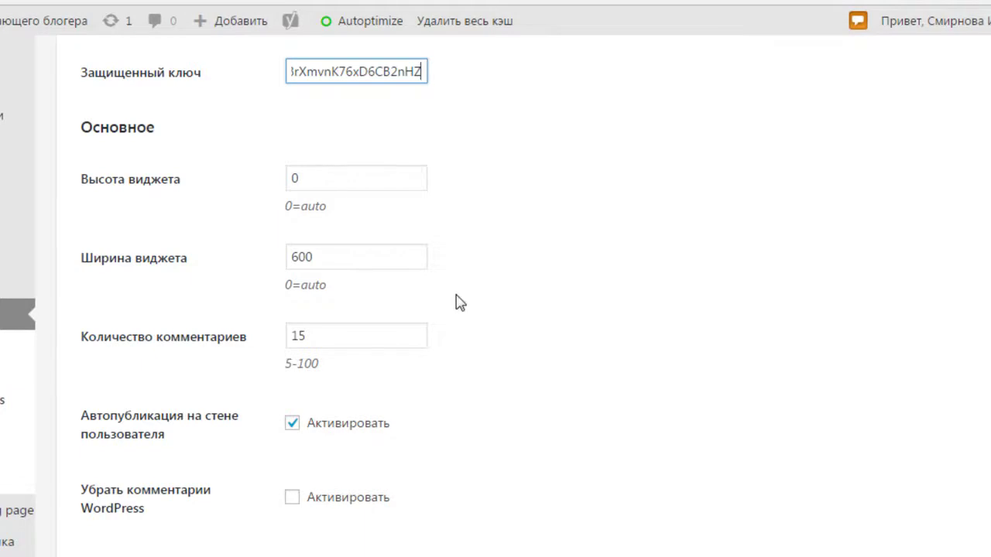
{"action": "scroll", "coordinate": [456, 295], "scroll_direction": "down", "scroll_amount": 3}
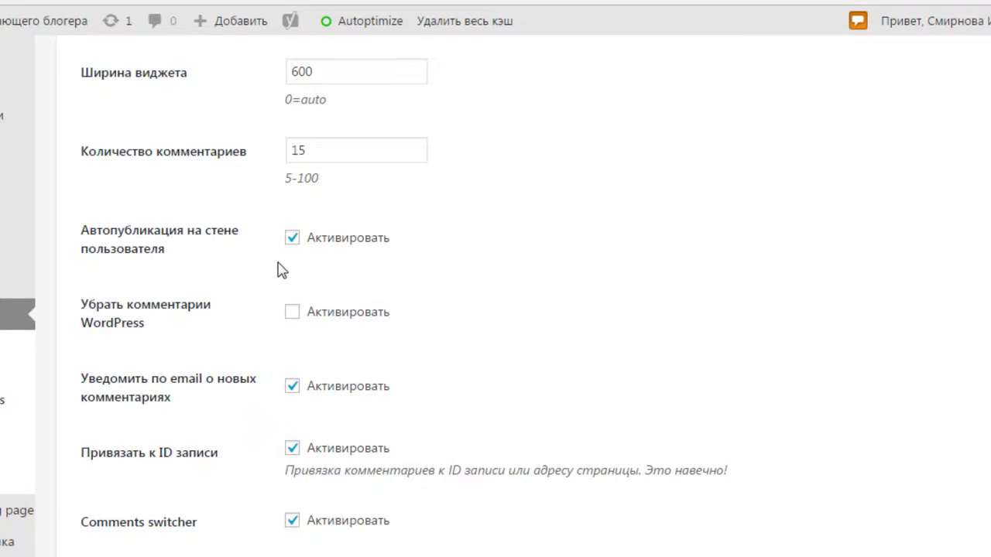
{"action": "scroll", "coordinate": [433, 302], "scroll_direction": "down", "scroll_amount": 1}
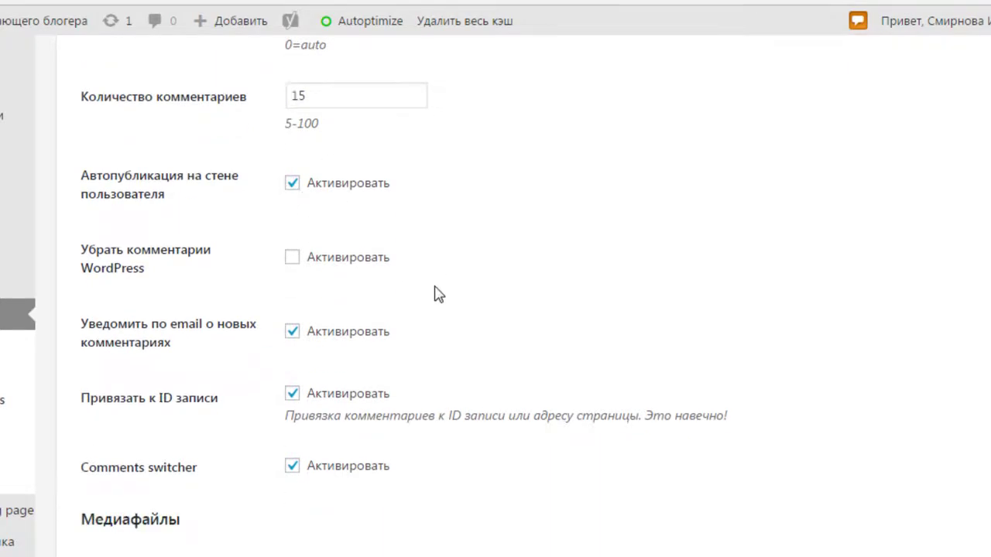
{"action": "scroll", "coordinate": [436, 293], "scroll_direction": "down", "scroll_amount": 2}
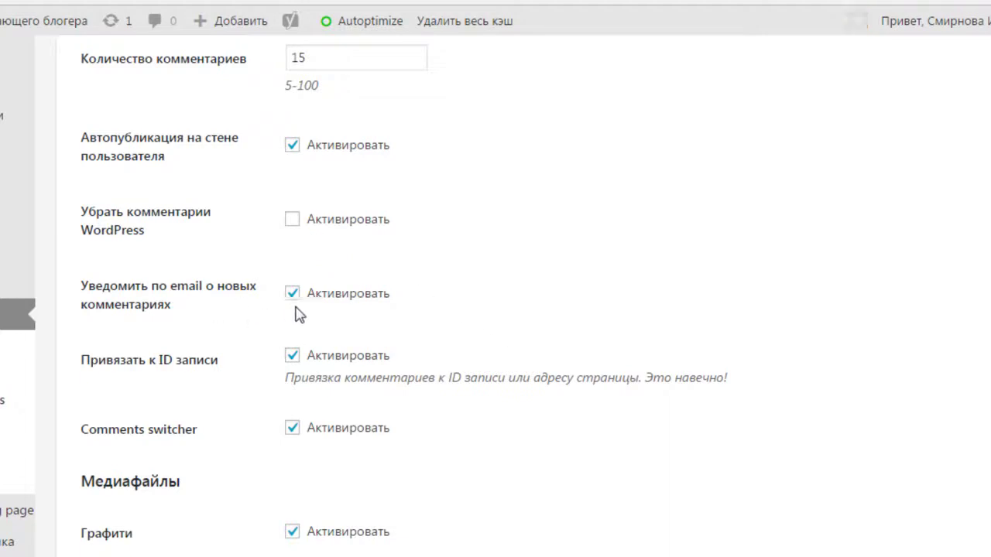
{"action": "scroll", "coordinate": [302, 315], "scroll_direction": "down", "scroll_amount": 1}
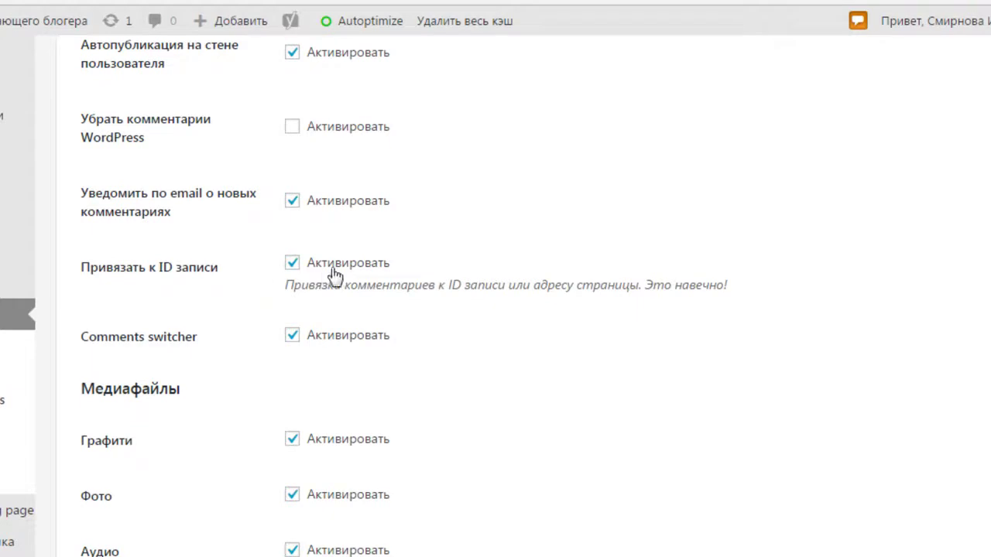
{"action": "scroll", "coordinate": [379, 284], "scroll_direction": "down", "scroll_amount": 1}
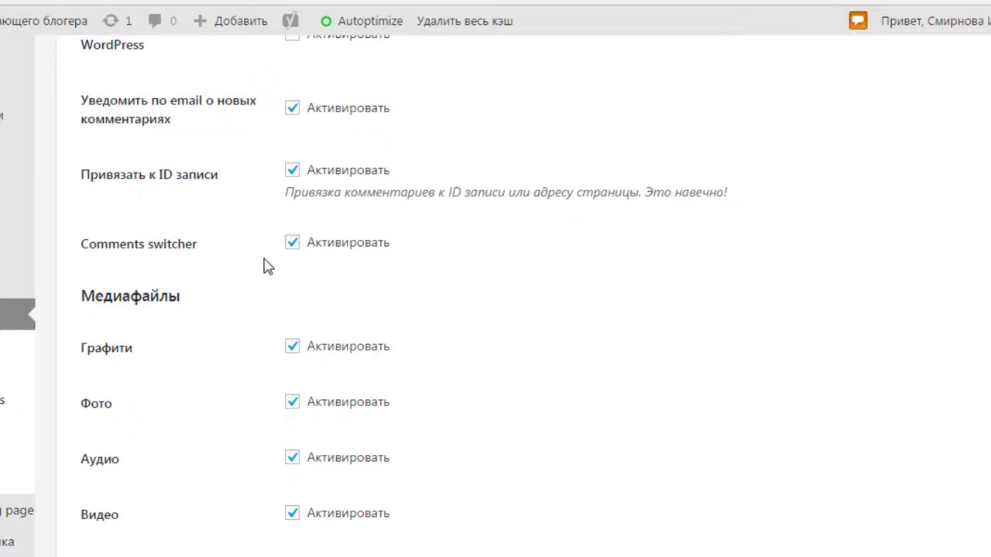
{"action": "scroll", "coordinate": [317, 266], "scroll_direction": "down", "scroll_amount": 2}
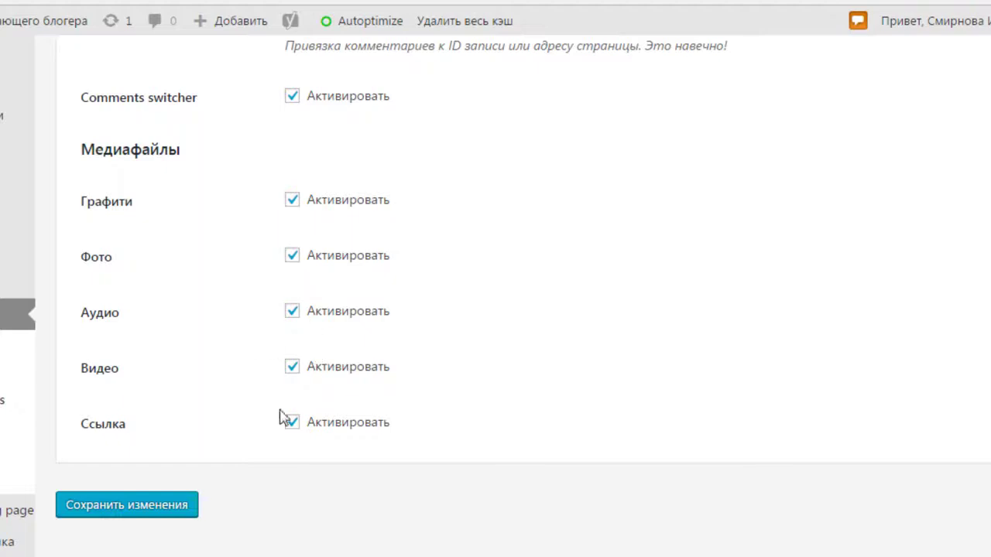
{"action": "left_click", "coordinate": [155, 514]}
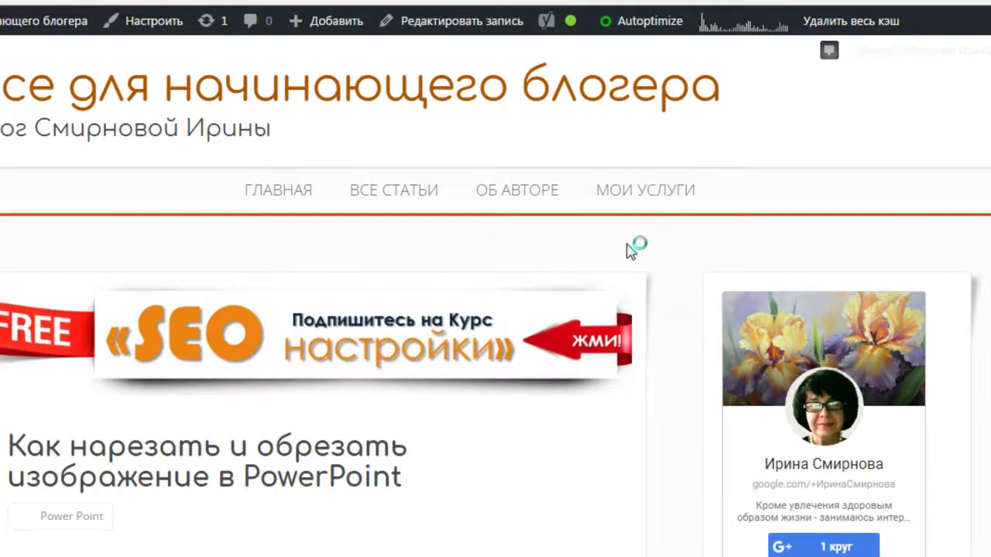
- Check the comment section under the blog post by switching between the Обычные and ВКонтакте comment forms
{"action": "scroll", "coordinate": [658, 232], "scroll_direction": "down", "scroll_amount": 15}
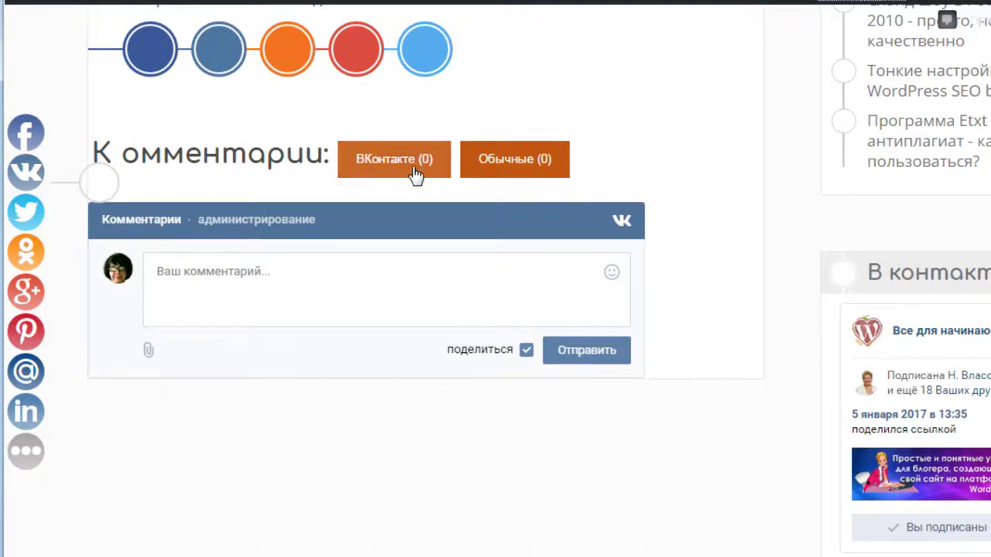
{"action": "left_click", "coordinate": [503, 170]}
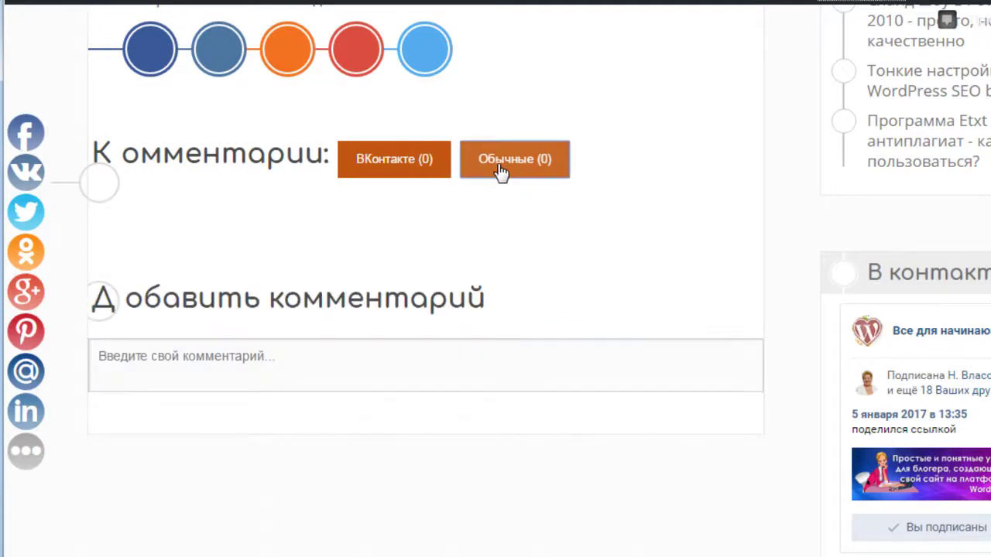
{"action": "left_click", "coordinate": [103, 353]}
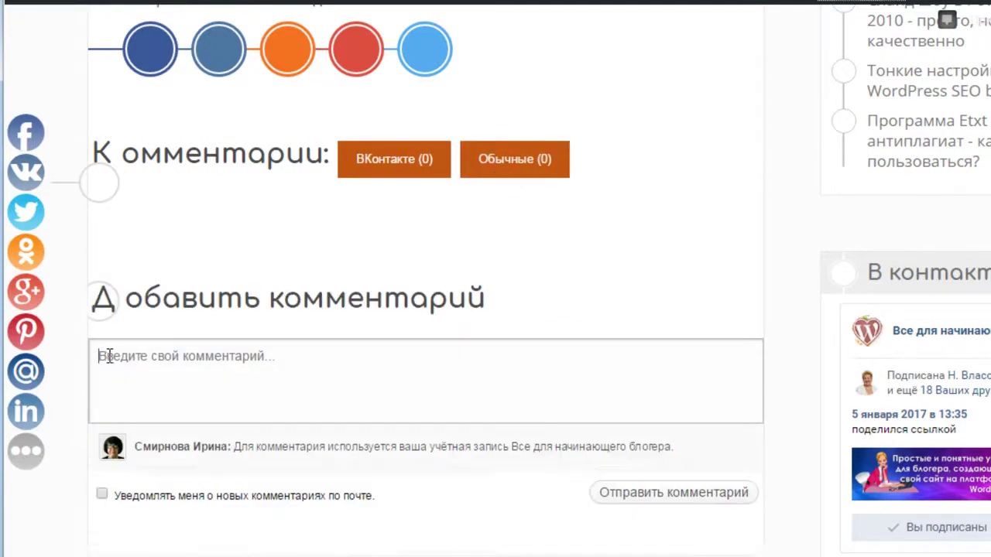
{"action": "left_click", "coordinate": [379, 172]}
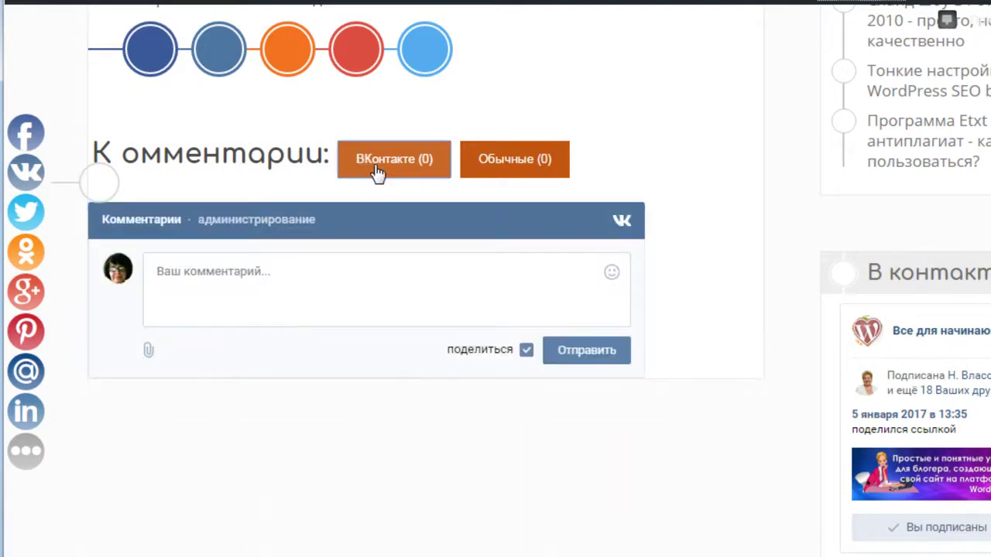
{"action": "left_click", "coordinate": [164, 287]}
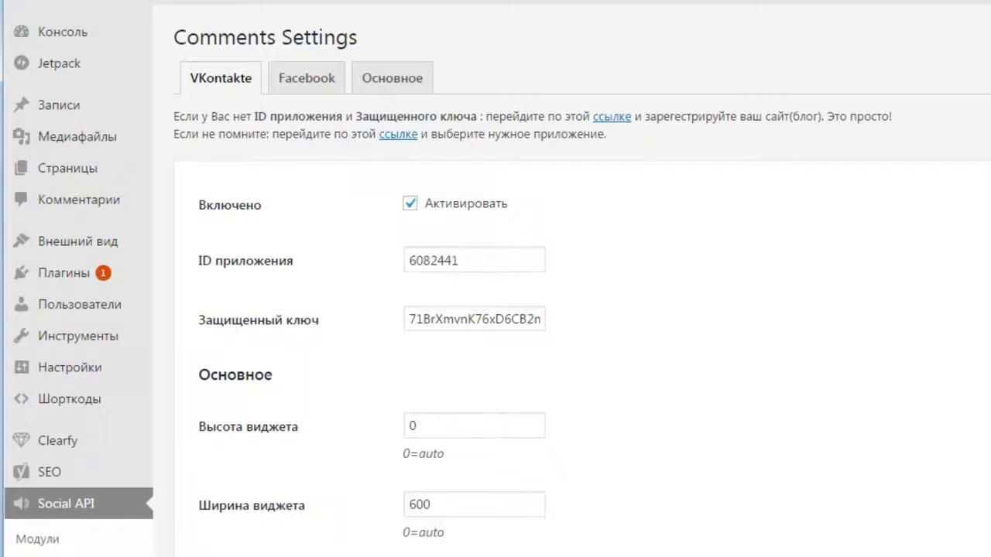
- Open the Facebook comment settings and, through the linked Facebook developer page, request a new app ID with the display name «Блогер Блог»
{"action": "left_click", "coordinate": [194, 97]}
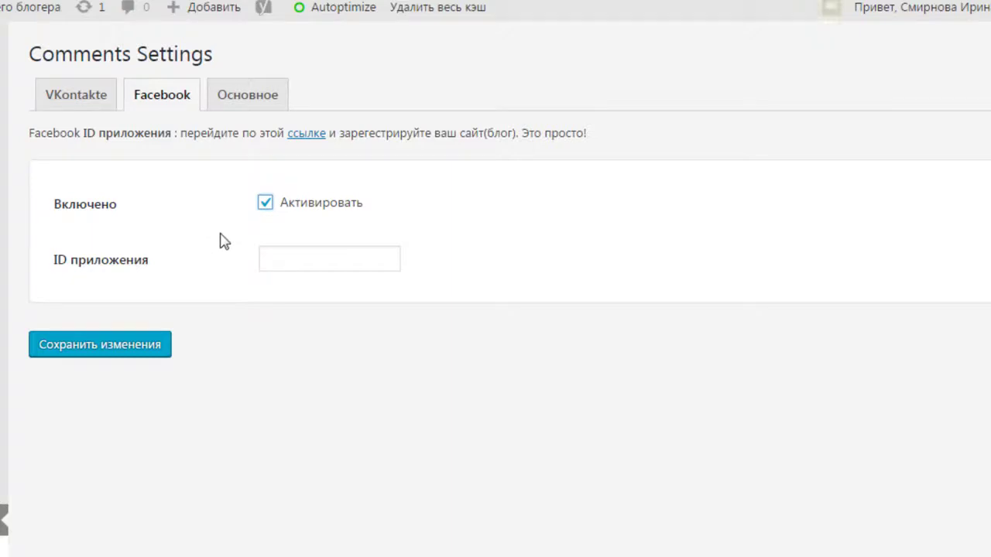
{"action": "left_click", "coordinate": [306, 138]}
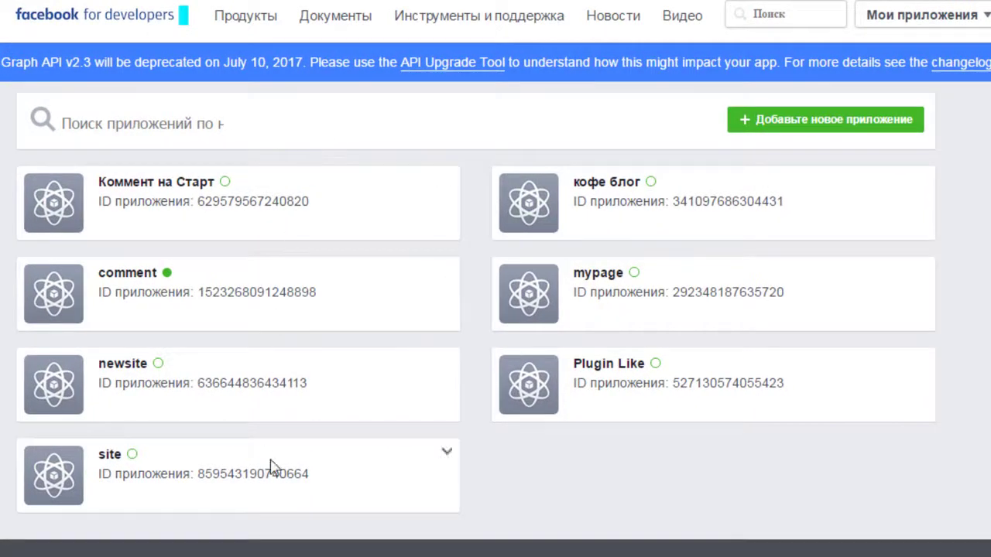
{"action": "left_click", "coordinate": [824, 129]}
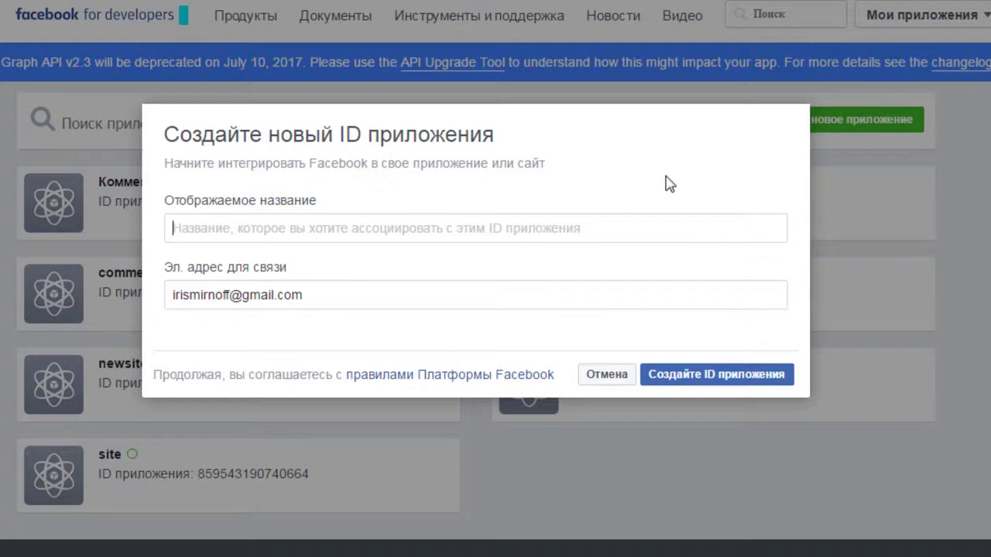
{"action": "type", "text": "Блогер Блог"}
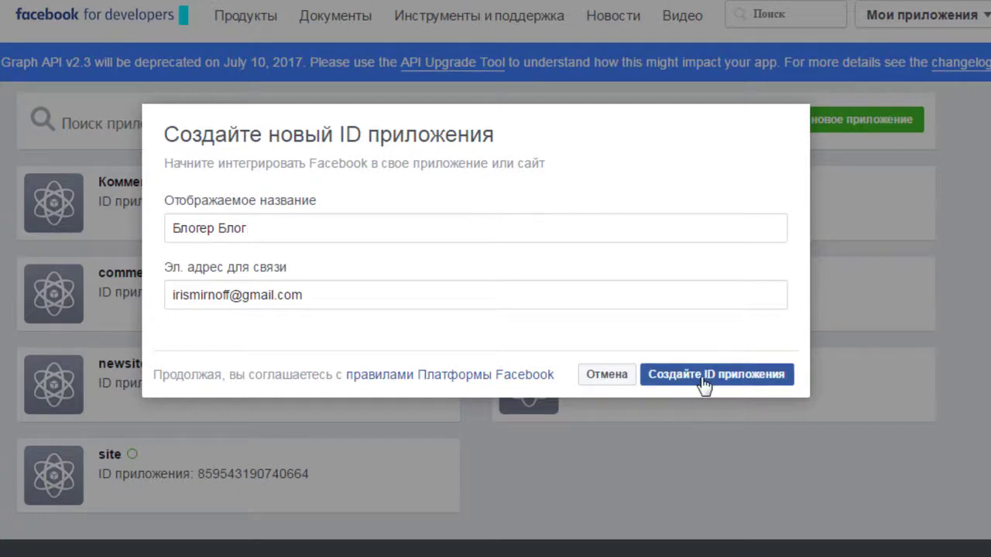
{"action": "left_click", "coordinate": [703, 378]}
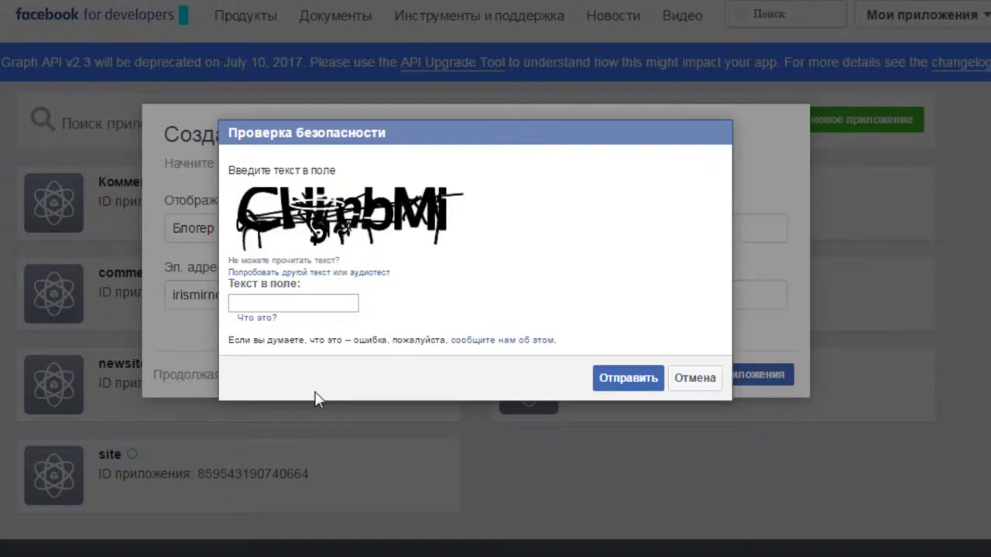
- Request a different security check text, enter the verification text in the Текст в поле field and submit it
{"action": "left_click", "coordinate": [277, 274]}
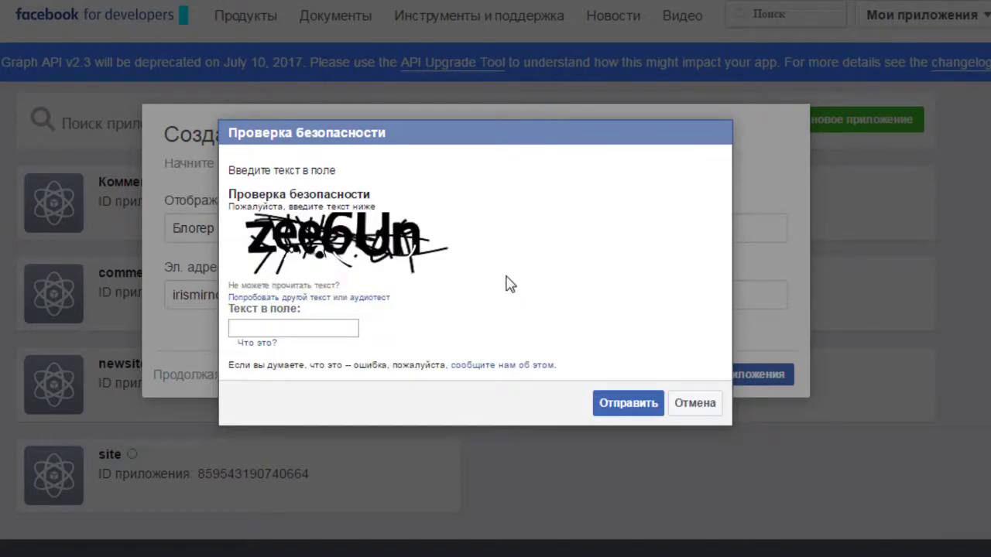
{"action": "left_click", "coordinate": [249, 329]}
{"action": "type", "text": "zee6Un"}
{"action": "left_click", "coordinate": [629, 403]}
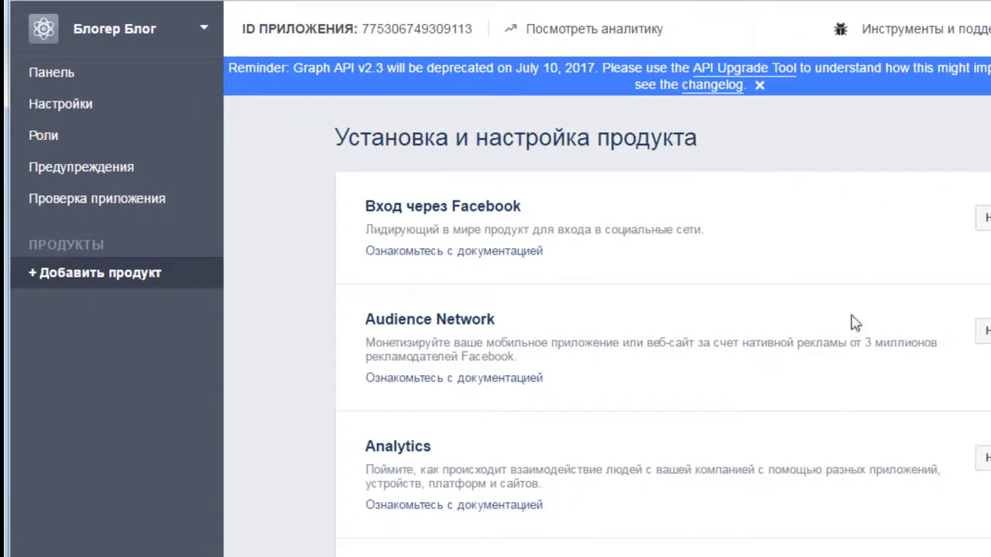
- Copy the Идентификатор приложения from the new Facebook app's Настройки into the WordPress Facebook ID приложения field and save the changes
{"action": "left_click", "coordinate": [79, 101]}
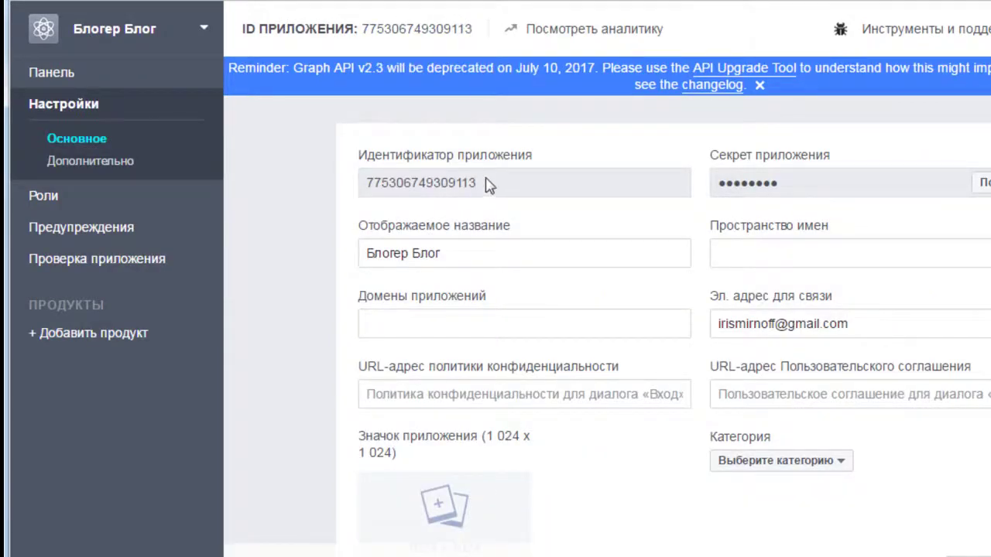
{"action": "double_click", "coordinate": [457, 183]}
{"action": "key", "text": "ctrl+c"}
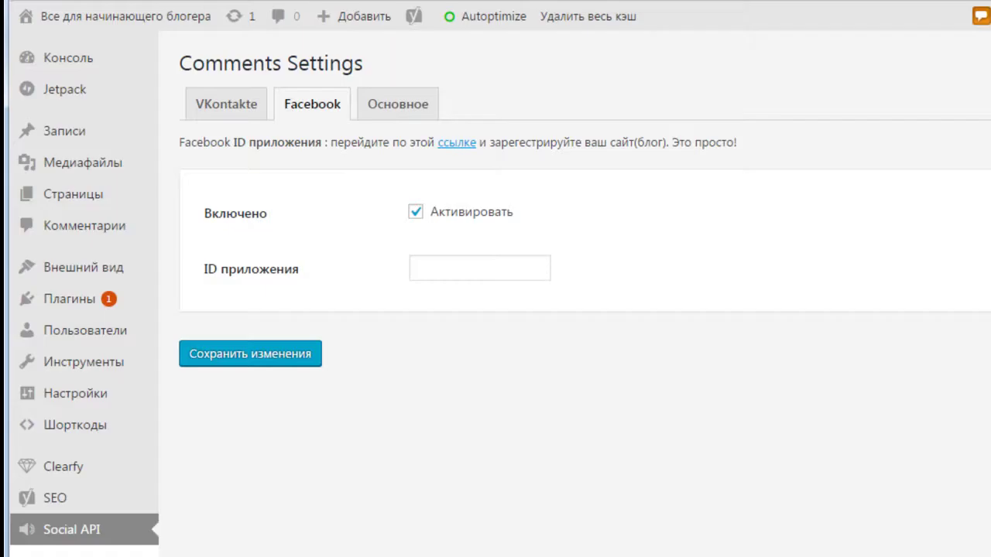
{"action": "left_click", "coordinate": [465, 269]}
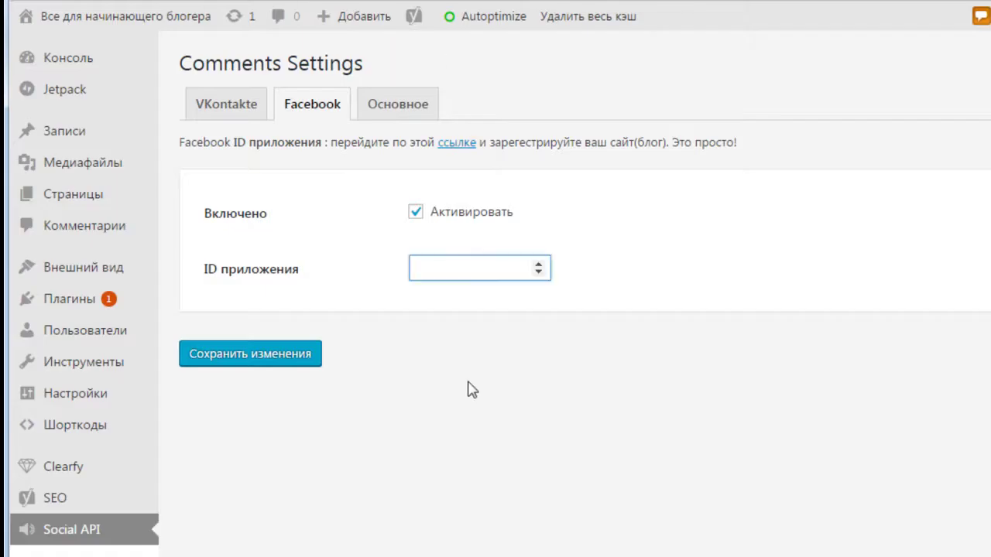
{"action": "key", "text": "ctrl+v"}
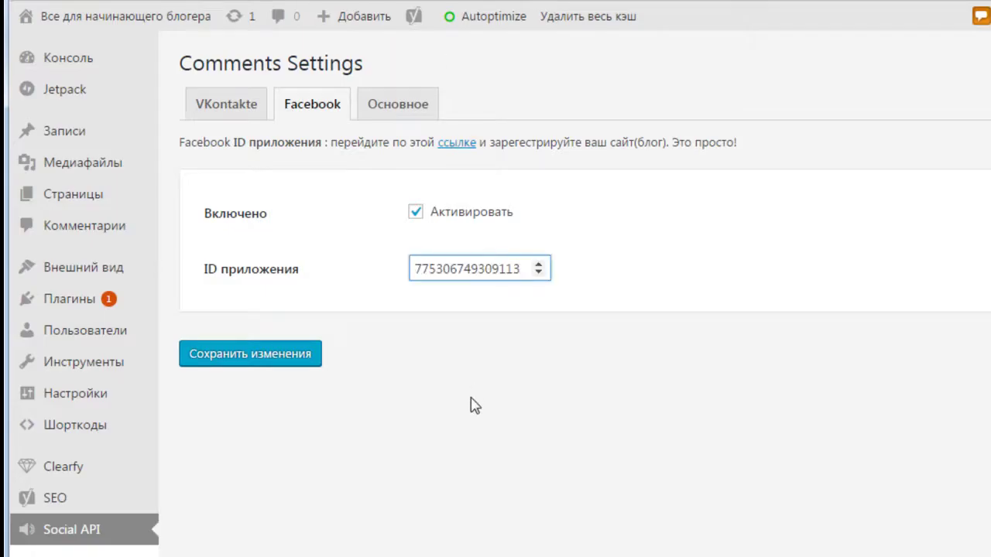
{"action": "left_click", "coordinate": [275, 362]}
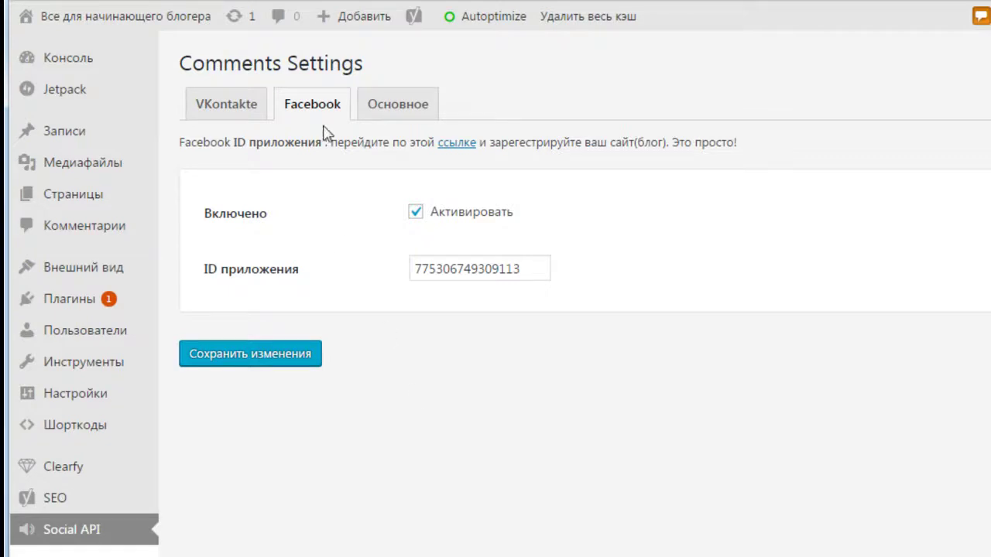
- Set the Основное comment order to «Первыми показывать комментарии WordPress» and save the changes
{"action": "left_click", "coordinate": [397, 109]}
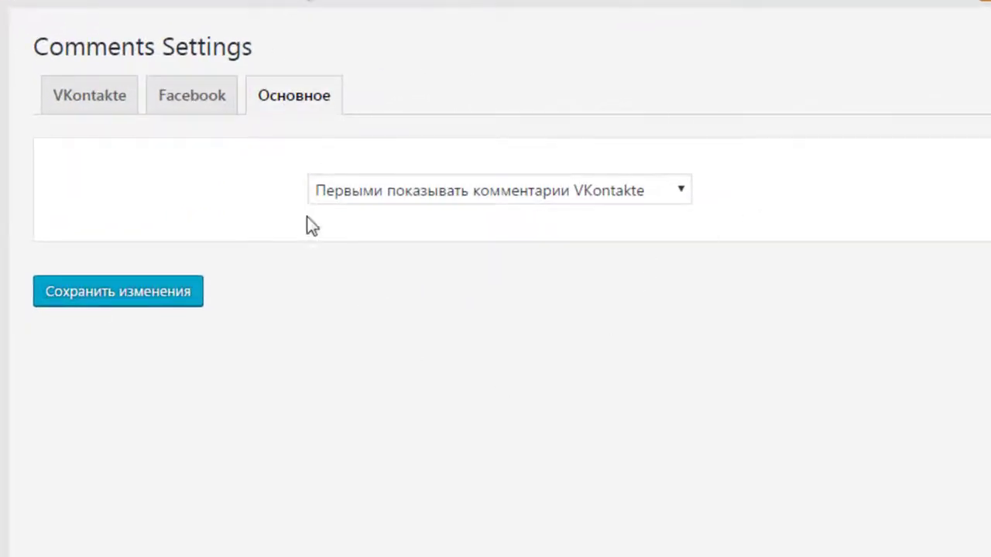
{"action": "left_click", "coordinate": [684, 189]}
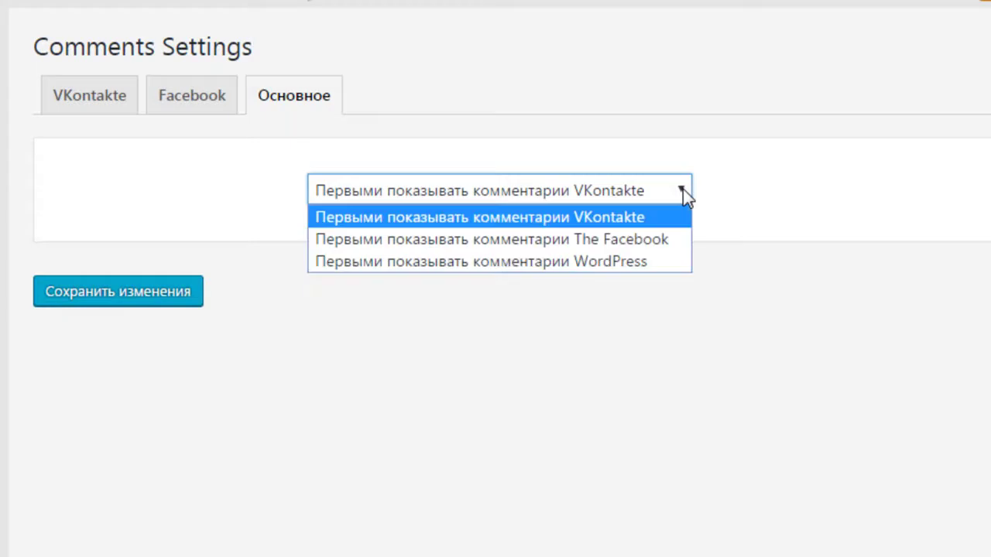
{"action": "left_click", "coordinate": [628, 262]}
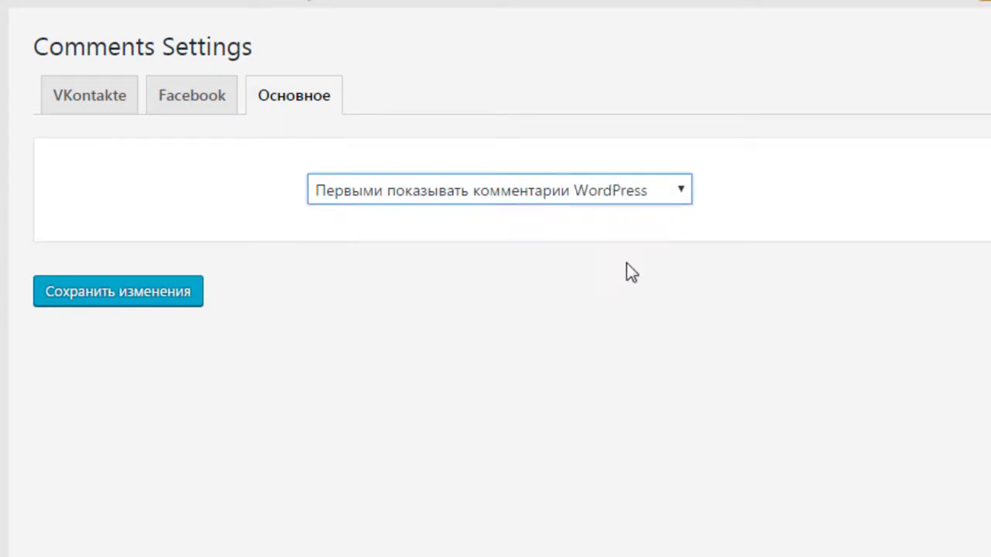
{"action": "left_click", "coordinate": [133, 294]}
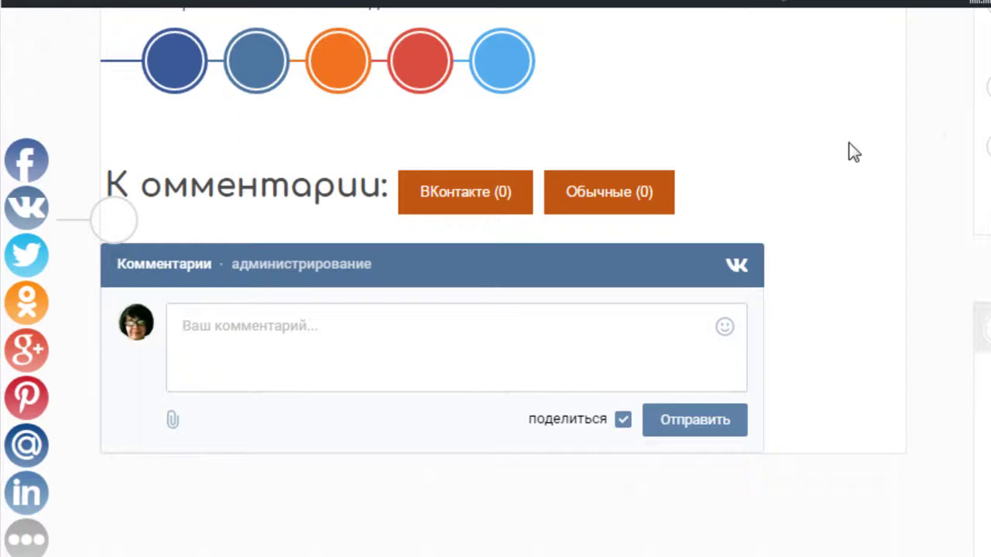
- Reload the blog post to check its comment section, and return to the Social API settings sections in WordPress
{"action": "key", "text": "F5"}
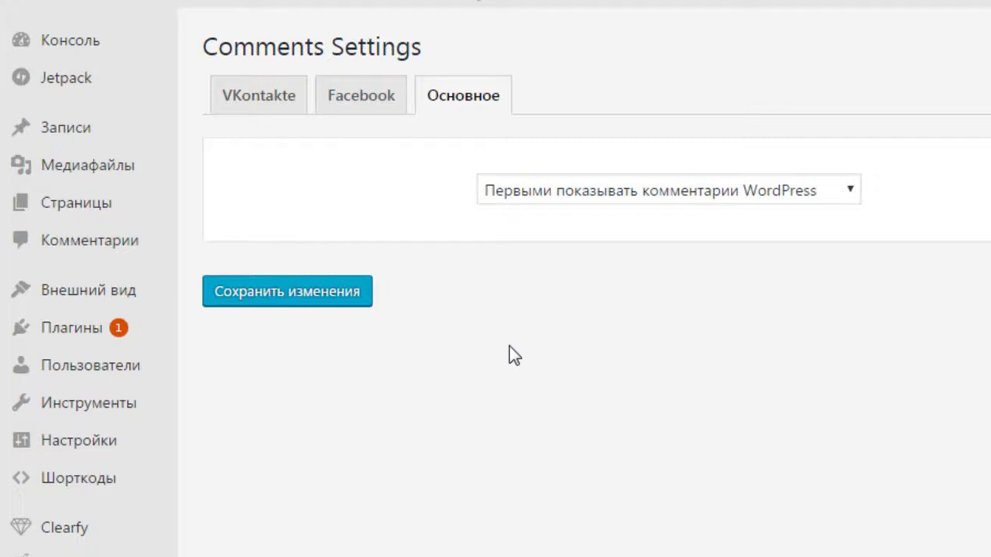
{"action": "scroll", "coordinate": [509, 346], "scroll_direction": "down", "scroll_amount": 3}
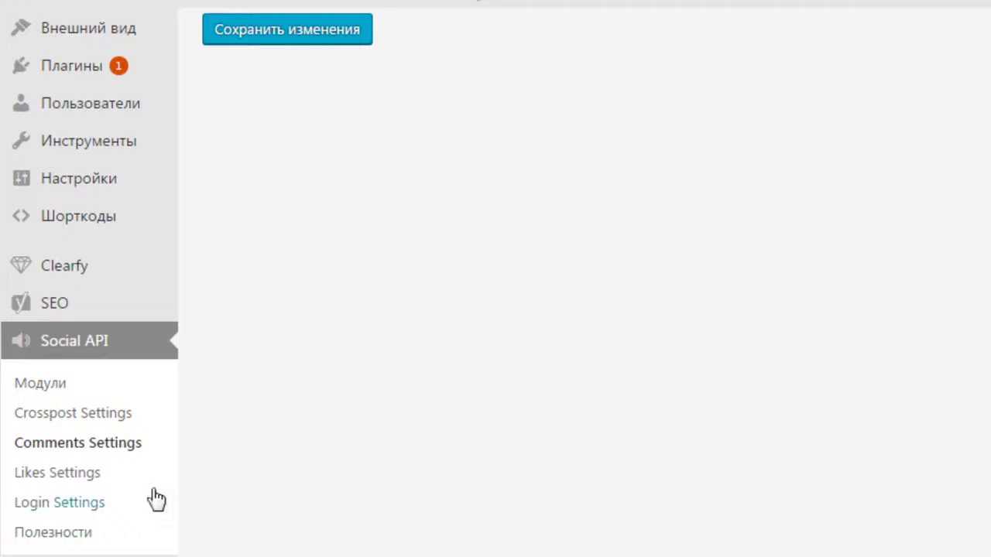
- Review the Likes Settings, including the VK.com, Plus.google.com, Twitter.com and Mail.ru options, and open the Login Settings
{"action": "left_click", "coordinate": [66, 473]}
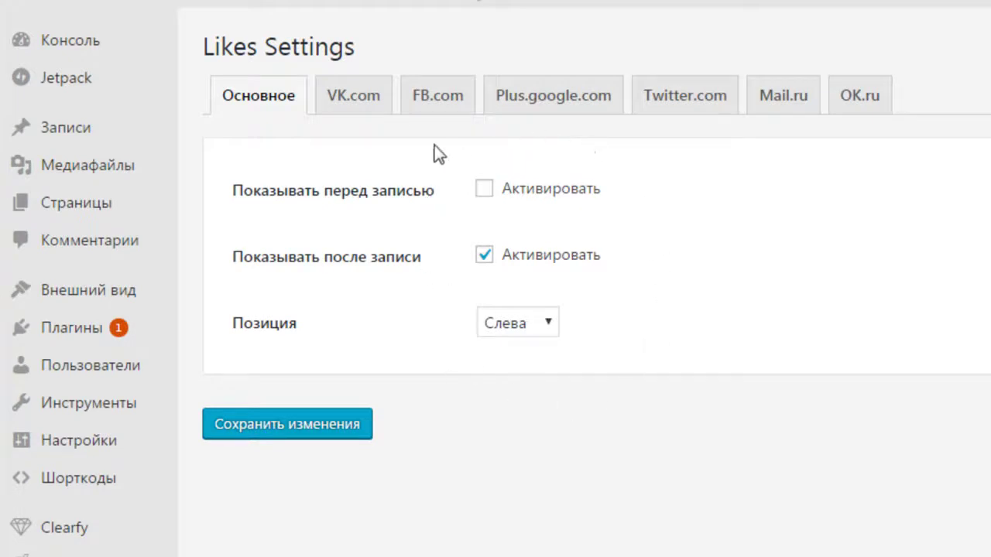
{"action": "left_click", "coordinate": [357, 113]}
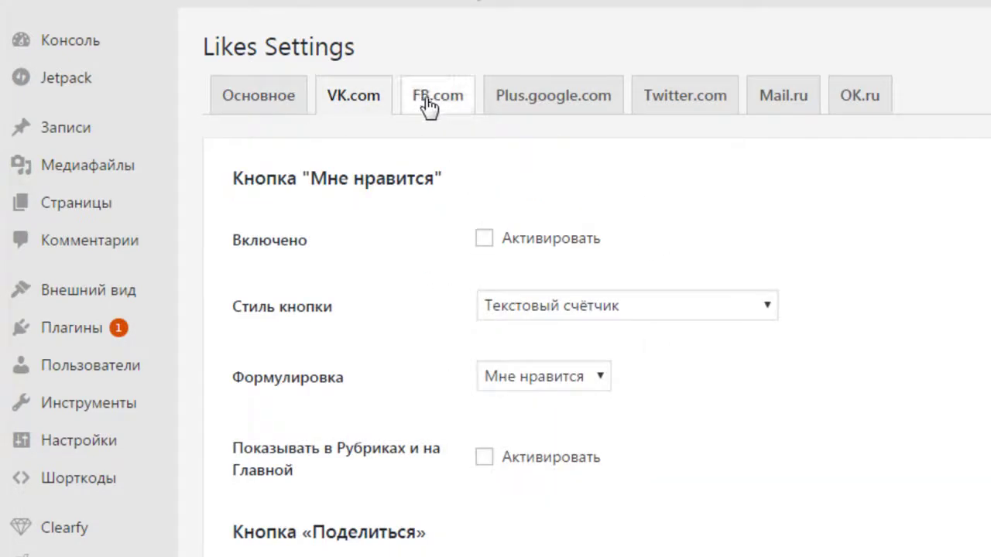
{"action": "left_click", "coordinate": [559, 96]}
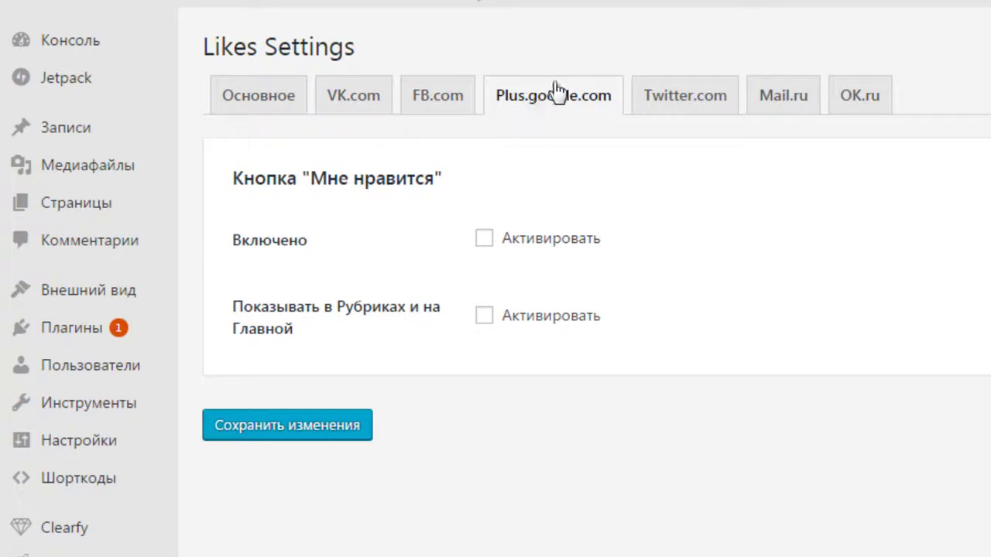
{"action": "left_click", "coordinate": [695, 102]}
{"action": "left_click", "coordinate": [786, 99]}
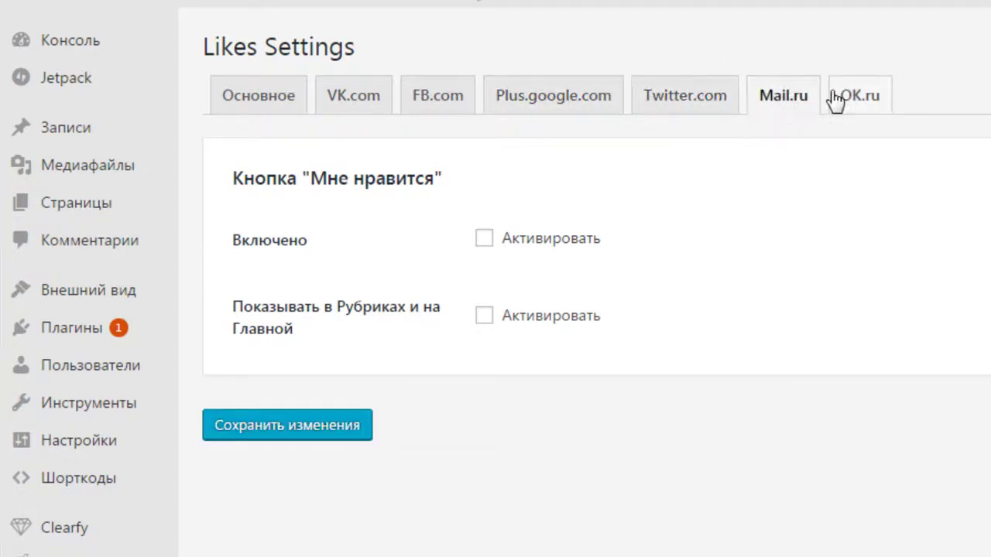
{"action": "scroll", "coordinate": [657, 239], "scroll_direction": "down", "scroll_amount": 3}
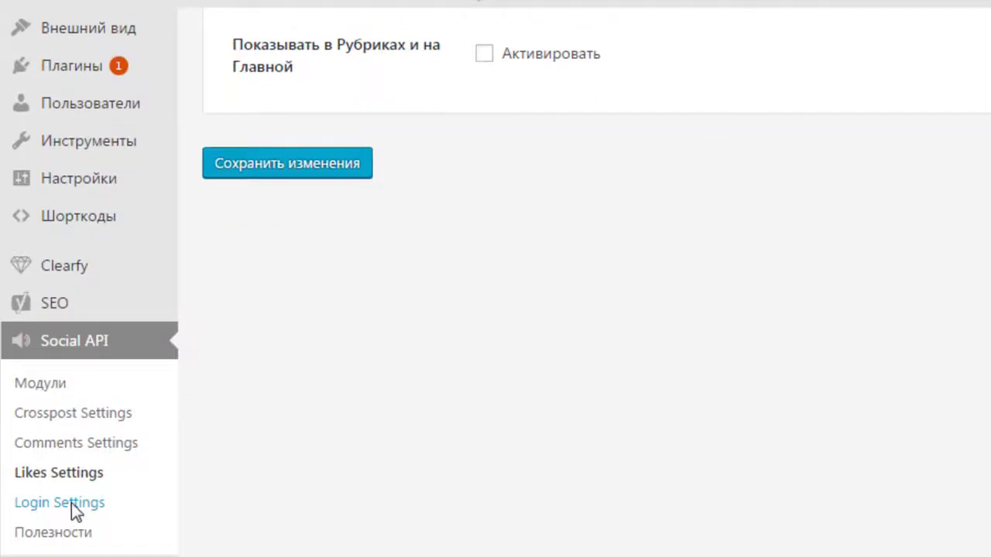
{"action": "left_click", "coordinate": [71, 503]}
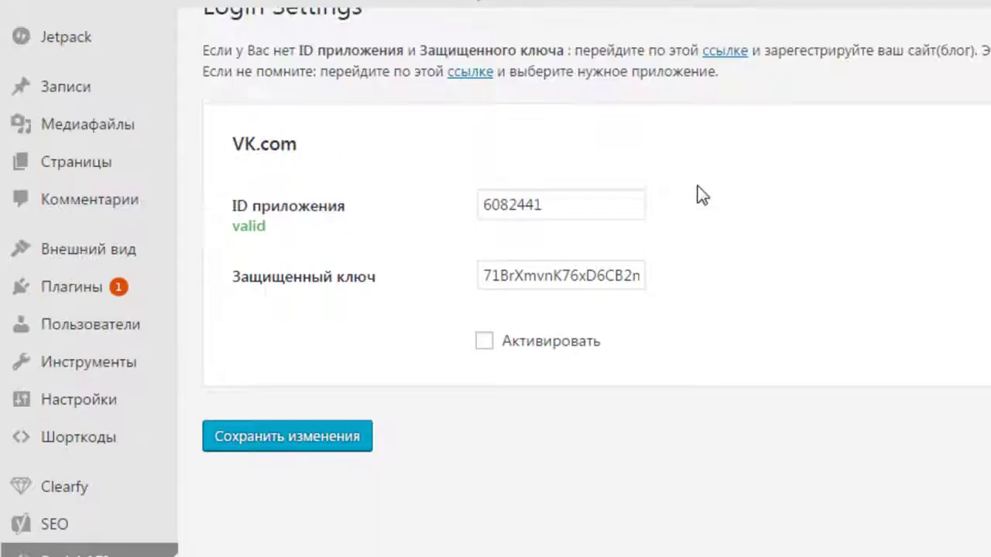
- Save the Полезности settings with «Выключить механизм ревизий (редакций) записи» activated
{"action": "scroll", "coordinate": [698, 187], "scroll_direction": "down", "scroll_amount": 3}
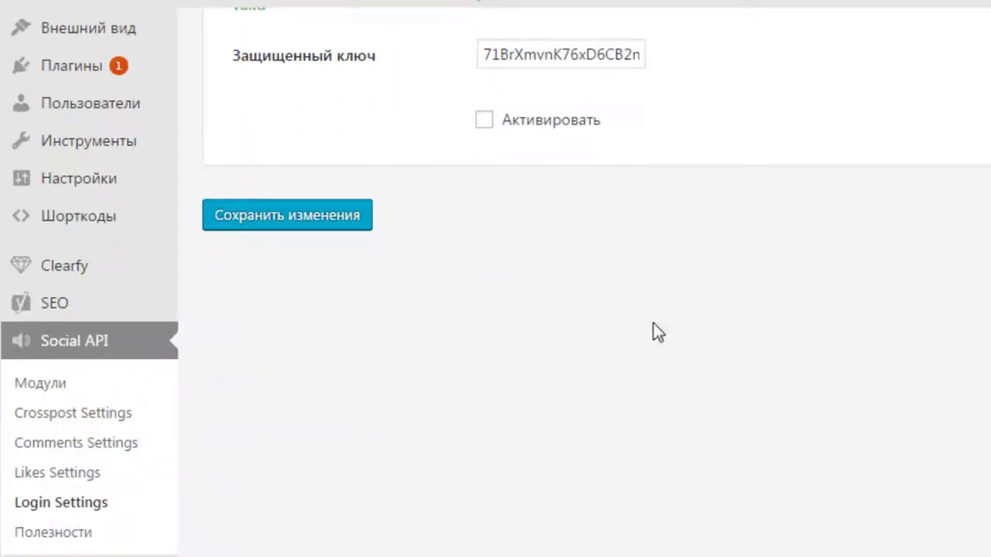
{"action": "left_click", "coordinate": [66, 531]}
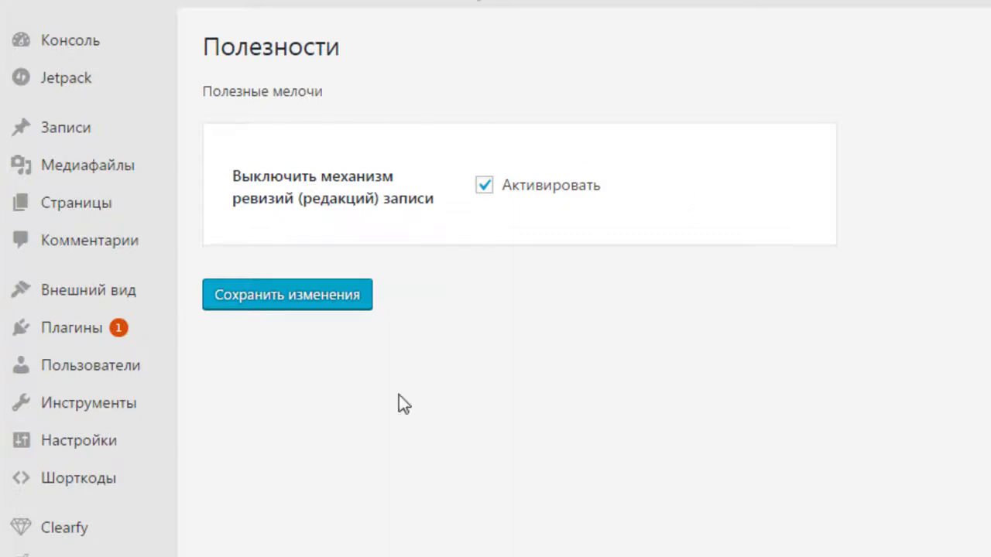
{"action": "left_click", "coordinate": [295, 295]}
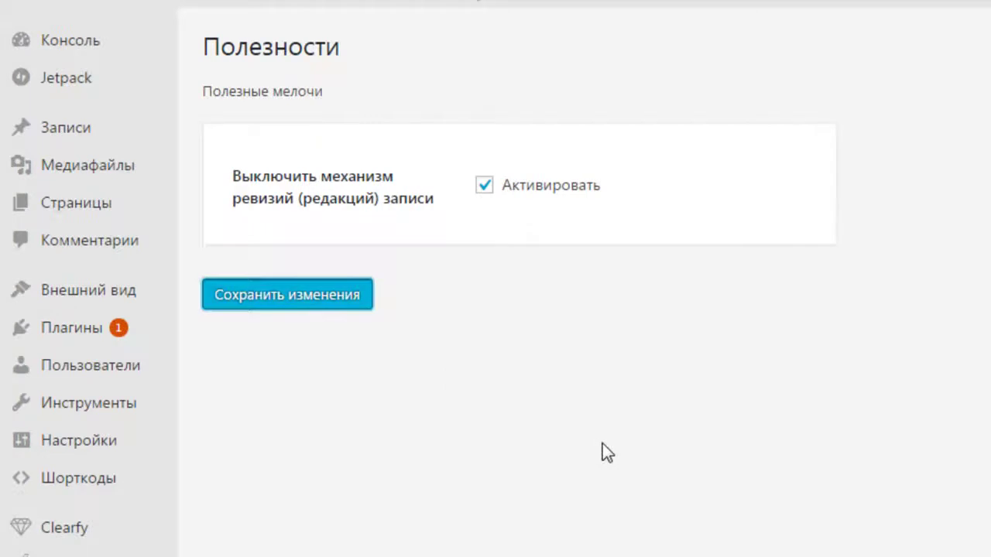